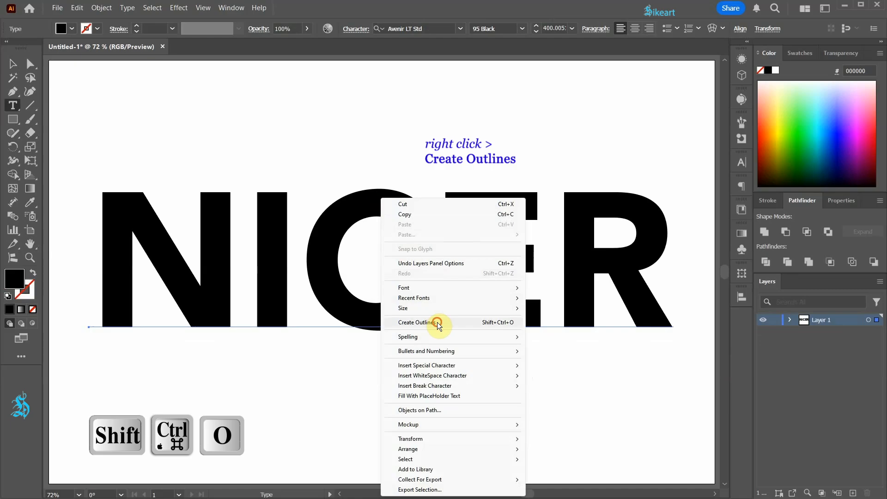
Convert the NICER text to outlines and swap its fill and stroke so the letters have only a black stroke
left_click(437, 322)
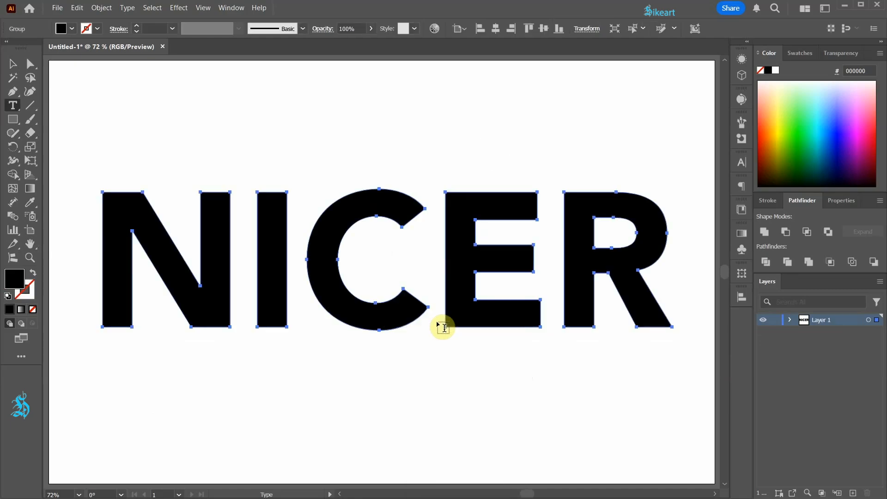
left_click(34, 273)
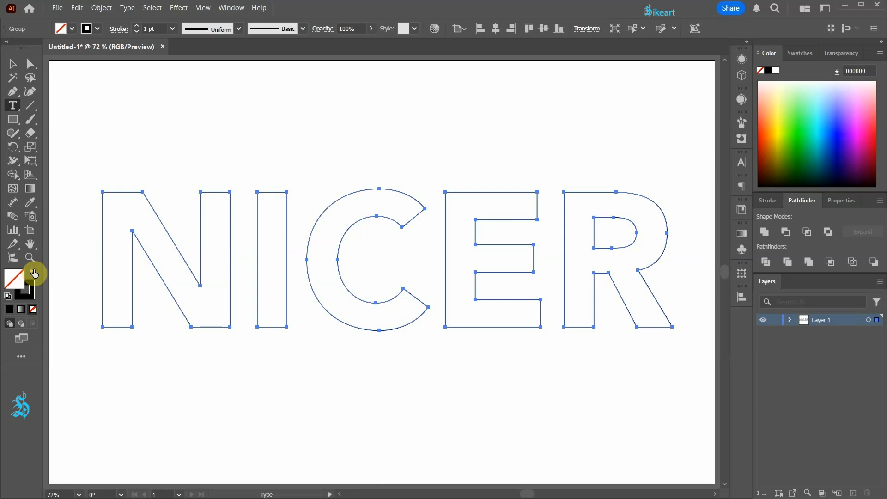
Ungroup all the outlined letters and release their compound paths
left_click(102, 8)
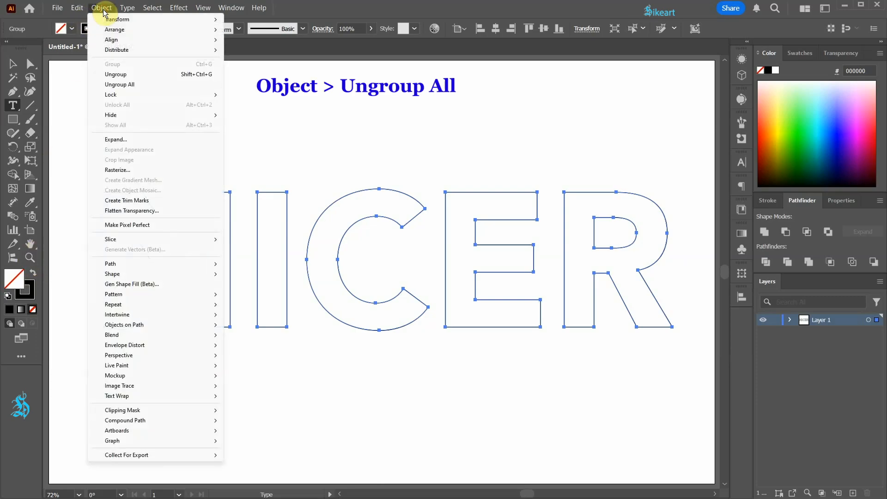
left_click(153, 86)
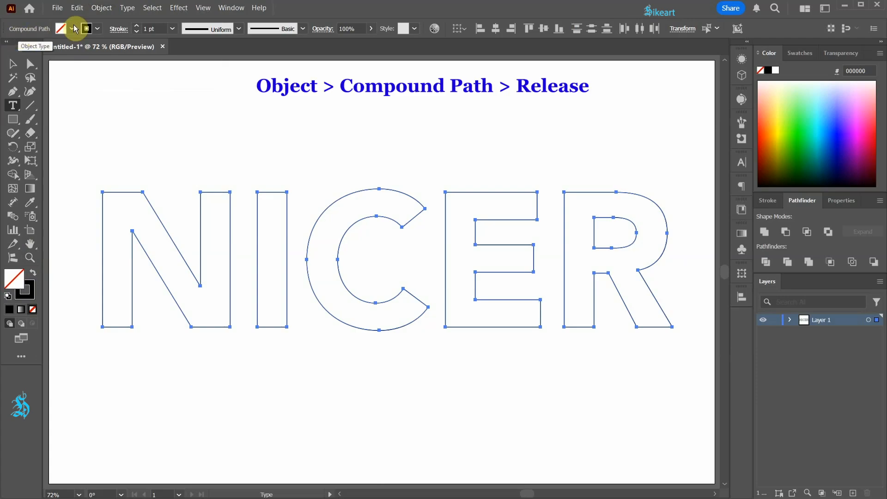
left_click(102, 7)
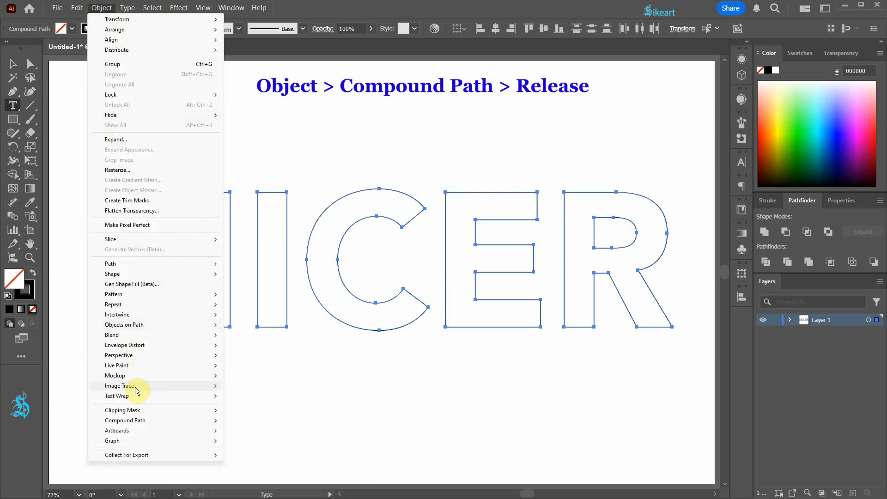
mouse_move(156, 422)
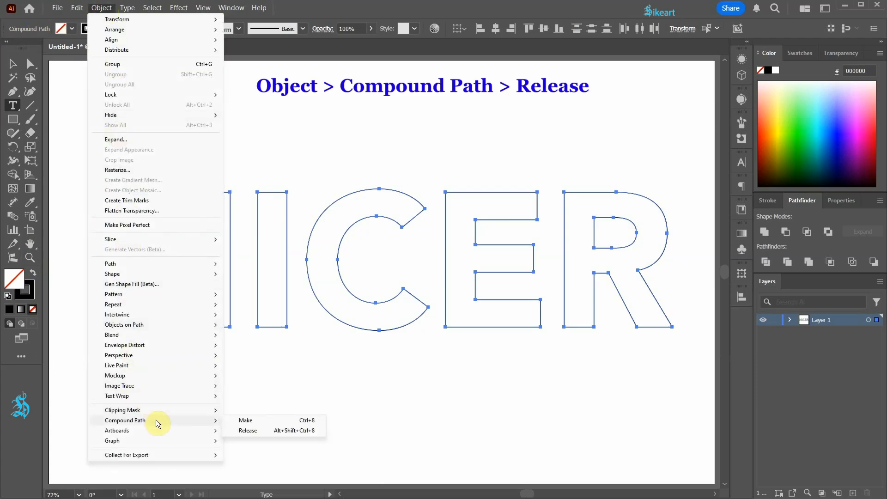
left_click(260, 432)
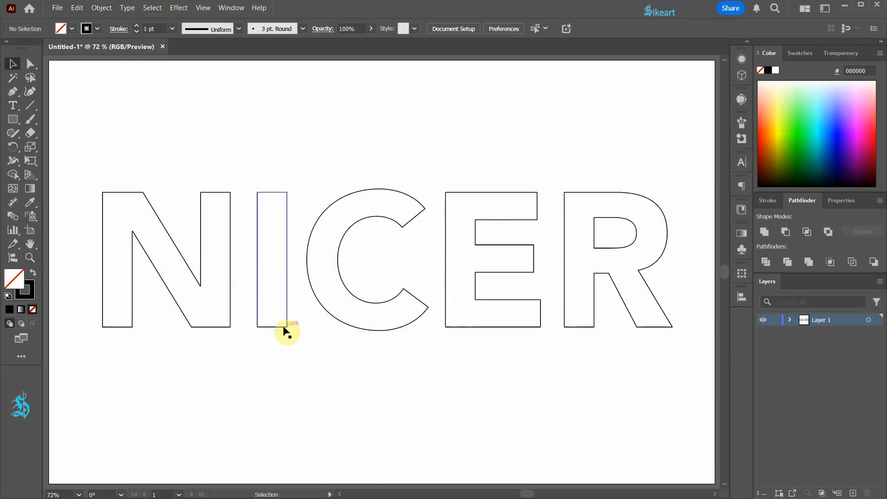
left_click(282, 326)
left_click(332, 319)
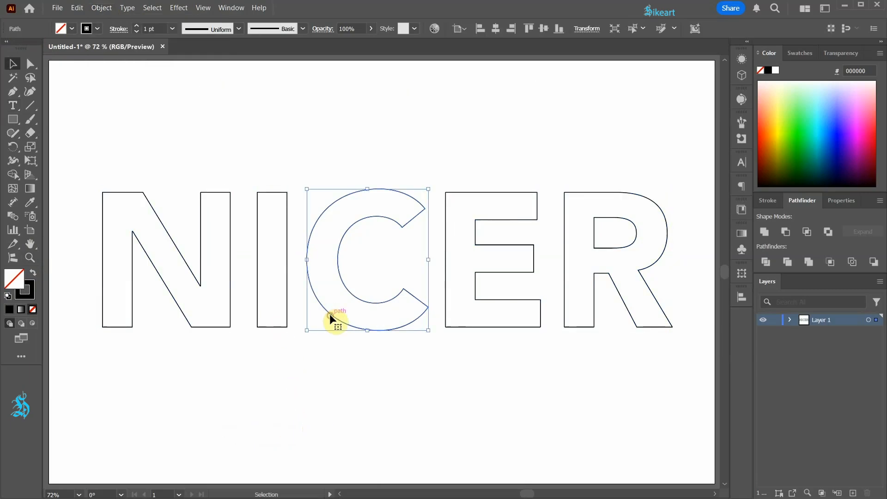
left_click(343, 426)
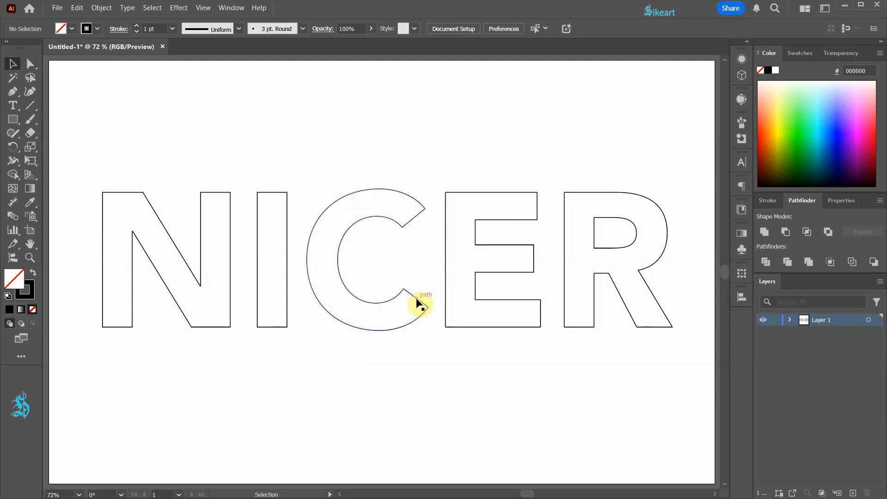
Cut the C's outline with the Scissors tool at the two anchor points of its upper opening end
left_click_drag(26, 133, 80, 143)
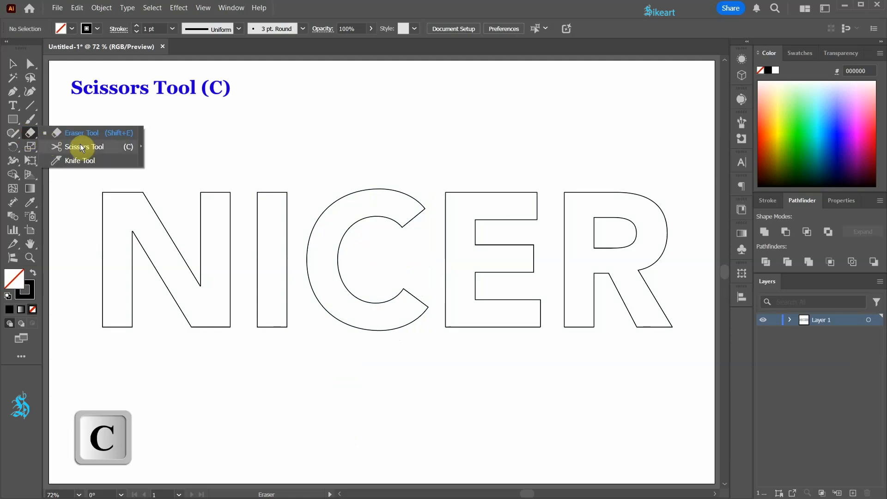
left_click(401, 228)
left_click(425, 209)
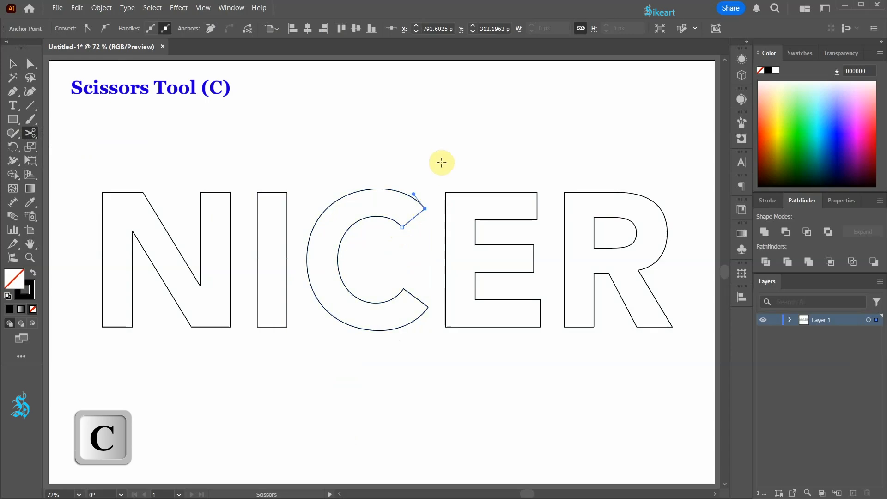
Directly select the two anchor points at the C's lower opening end and cut the path there
key("a")
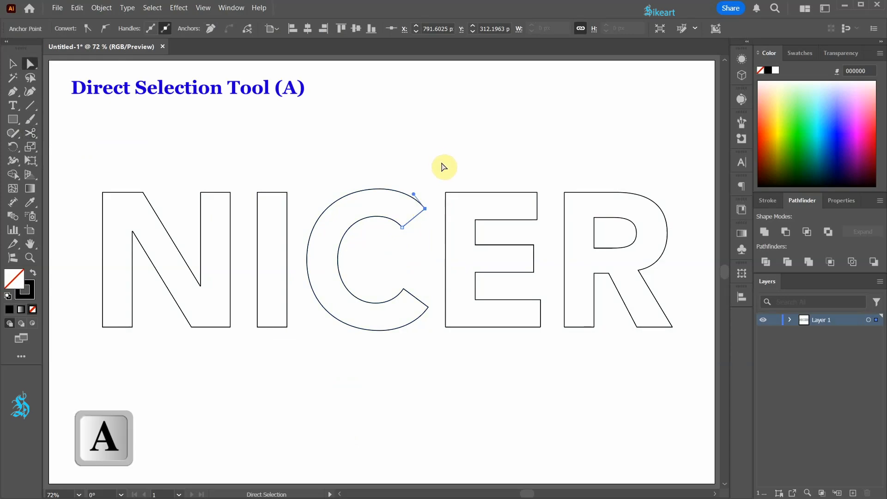
left_click_drag(403, 281, 432, 318)
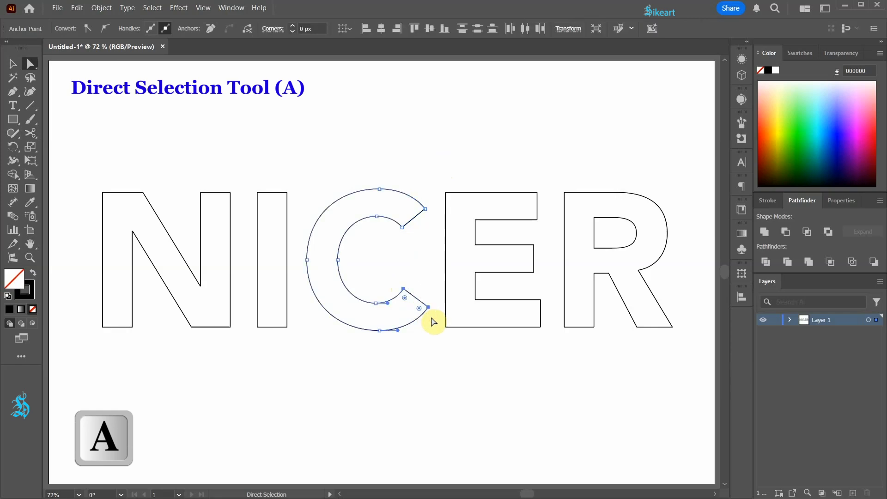
left_click(248, 31)
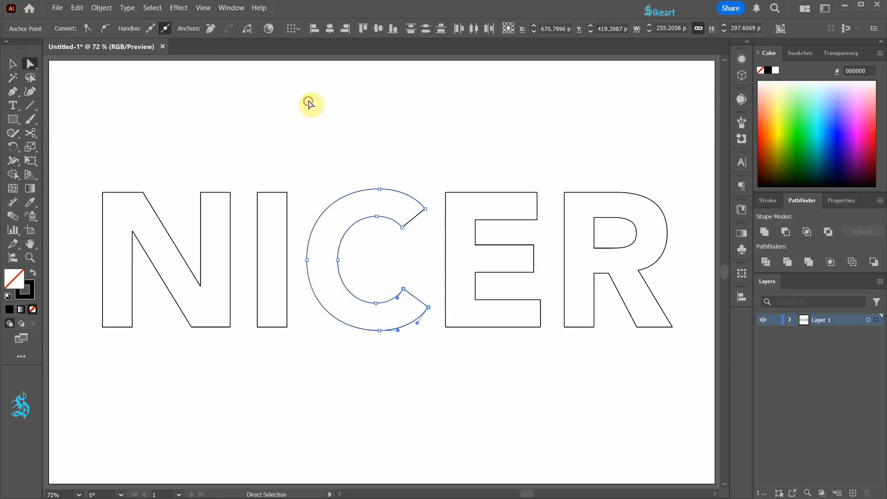
left_click(309, 103)
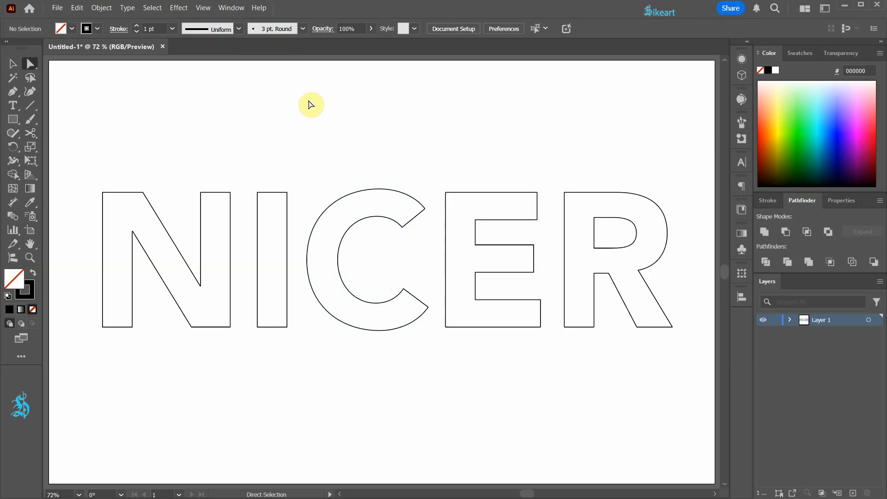
Cut the letter I's path at its two upper and two lower corner anchor points
left_click_drag(250, 177, 293, 206)
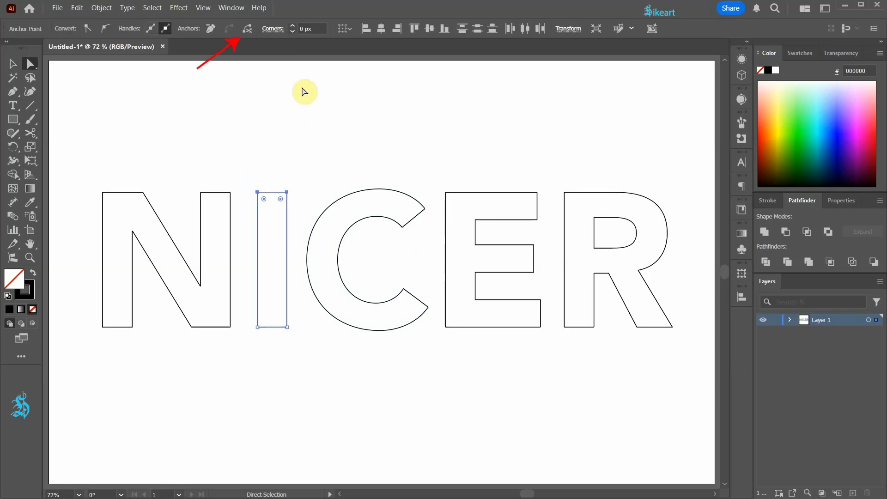
left_click(248, 31)
left_click_drag(247, 318, 291, 342)
left_click(247, 32)
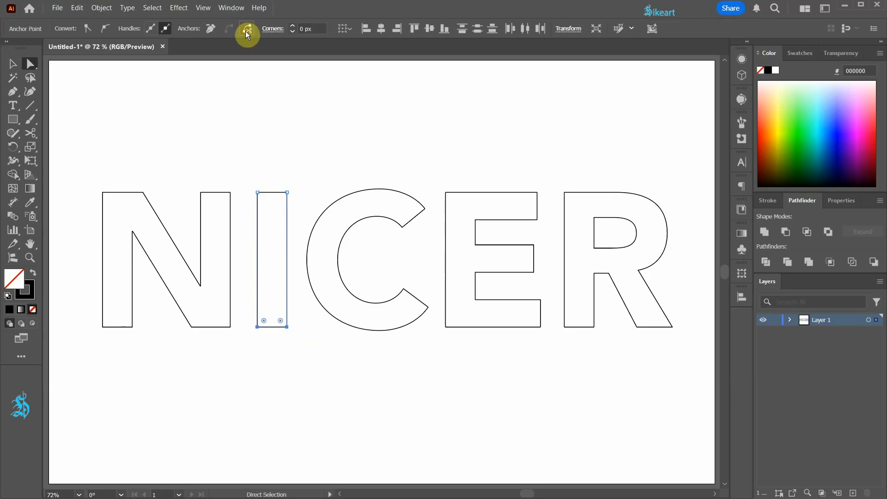
Select all anchor points of the letter N and cut its path at them
left_click_drag(89, 178, 237, 301)
left_click_drag(89, 317, 238, 356)
left_click(245, 31)
Cut the letter E's path at all of its corner anchor points
left_click_drag(440, 182, 546, 314)
left_click(248, 26)
left_click_drag(437, 322, 559, 363)
left_click(245, 27)
left_click(483, 350)
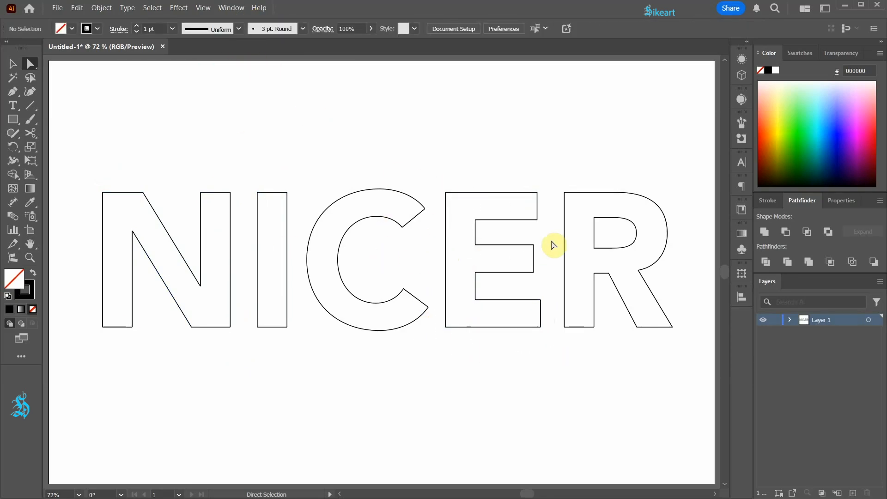
Cut the letter R's outer and inner paths at their corner anchor points
left_click_drag(558, 183, 598, 342)
left_click_drag(612, 266, 688, 352)
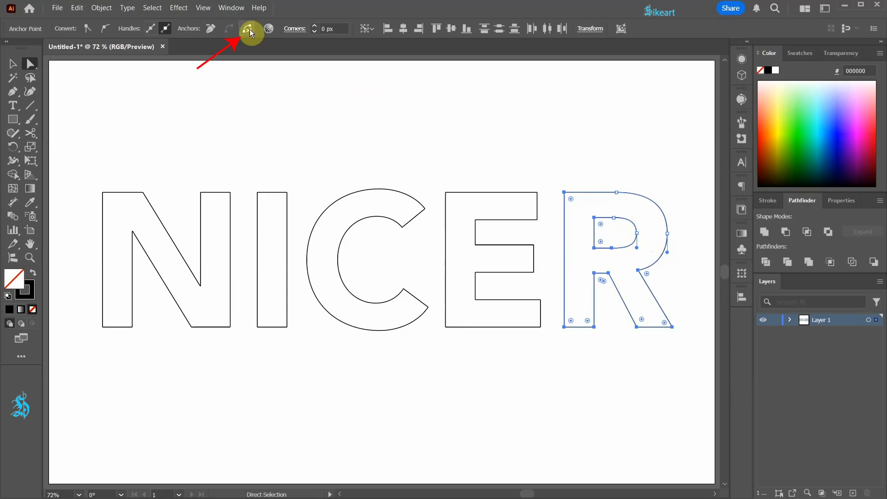
left_click(344, 115)
Try placing a copy of the I's left edge midway between its two sides, and undo it
key("v")
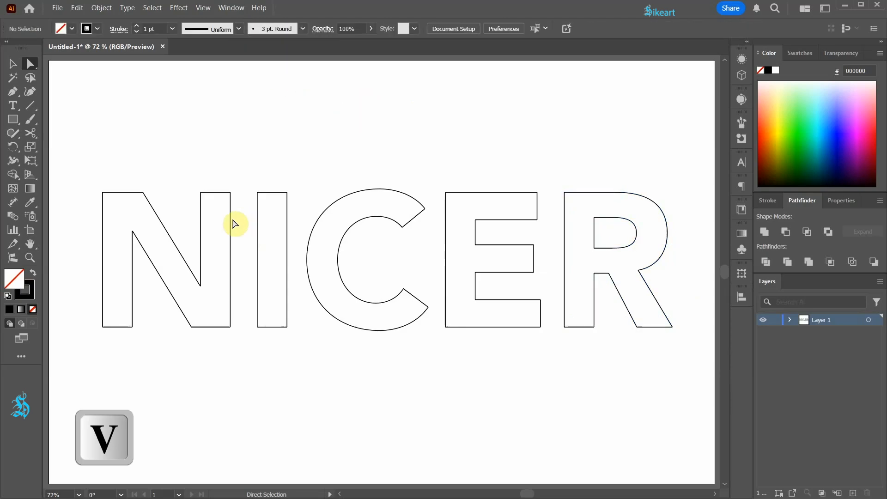
left_click(259, 267)
left_click_drag(257, 254, 271, 253)
key("ctrl+z")
key("ctrl+z")
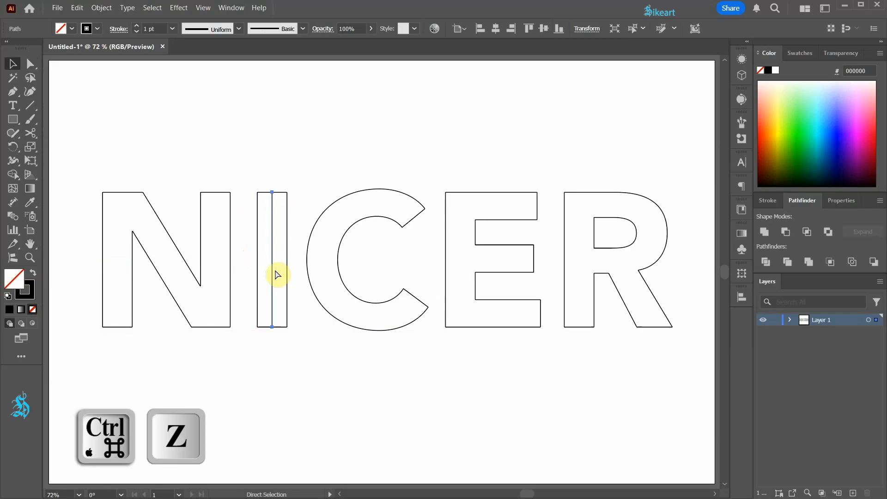
Place a copy of the I's left edge inside the letter and distribute the three vertical lines with equal horizontal spacing
left_click(273, 268)
left_click_drag(258, 241, 294, 274)
left_click(248, 230)
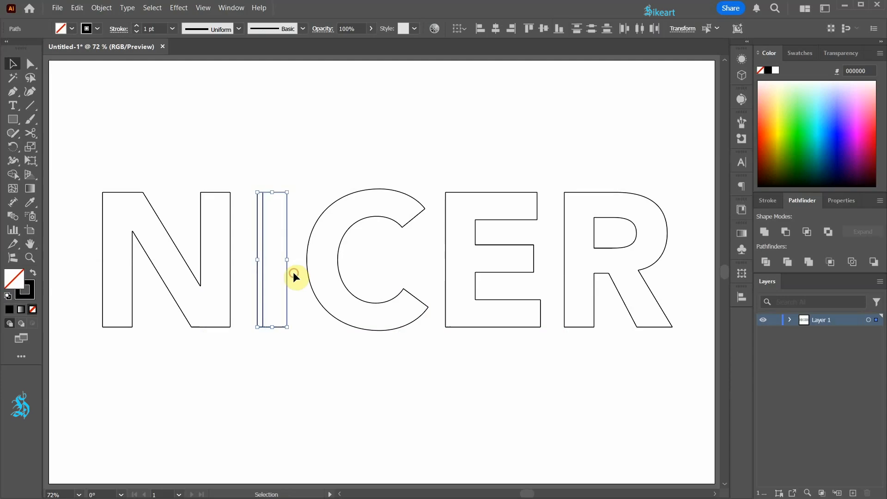
left_click(742, 298)
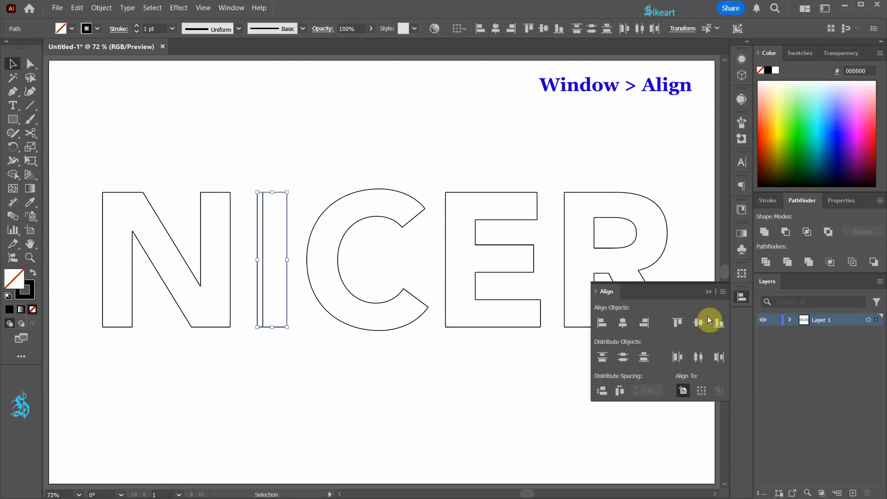
left_click(620, 392)
left_click(494, 418)
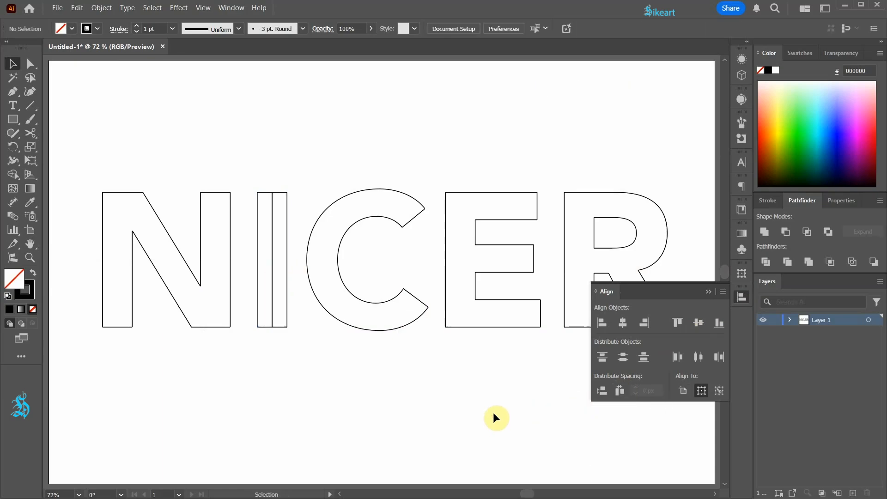
left_click(709, 292)
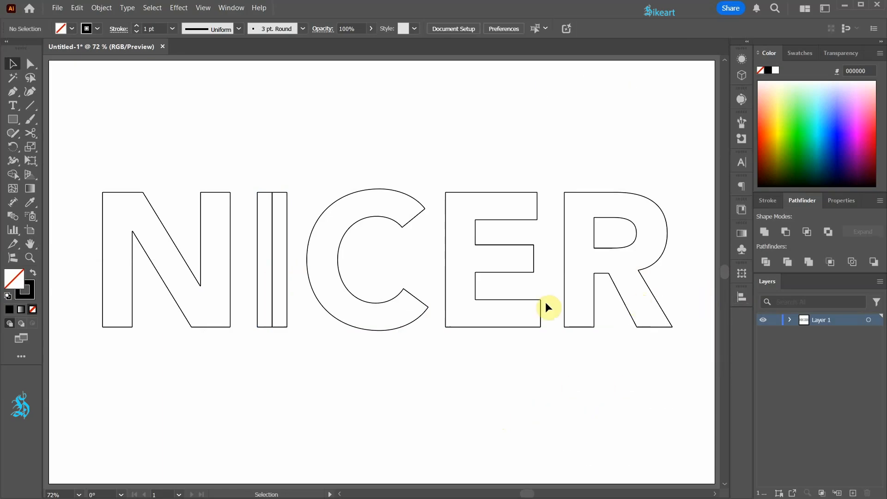
Duplicate the E's left edge to the middle of its stem and one edge of each arm to that arm's middle
left_click_drag(446, 265, 461, 266)
left_click_drag(505, 220, 505, 205)
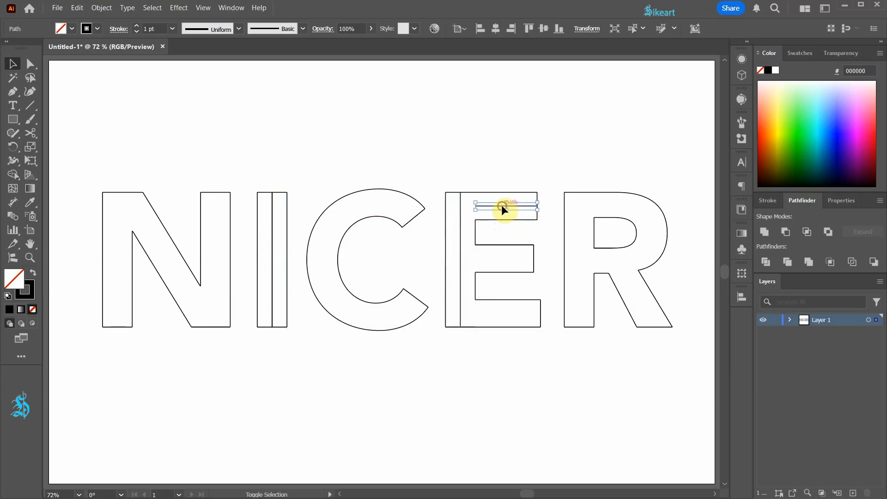
left_click_drag(508, 247, 509, 256)
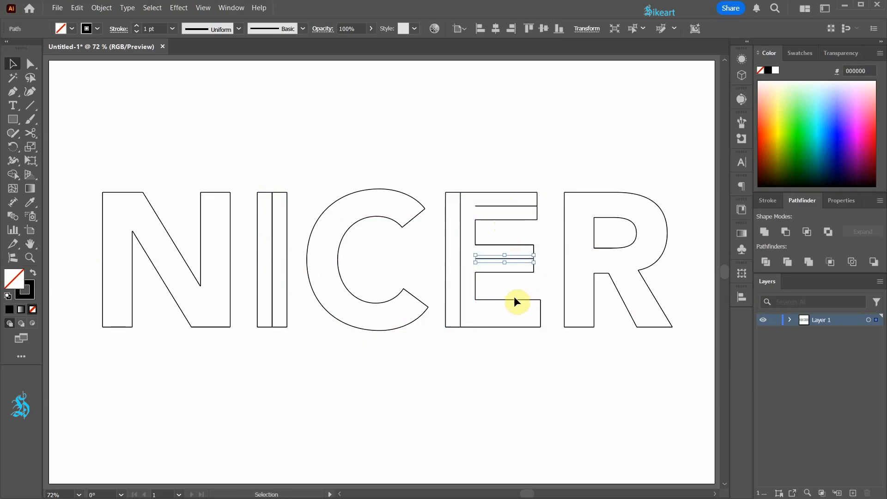
left_click_drag(510, 300, 511, 314)
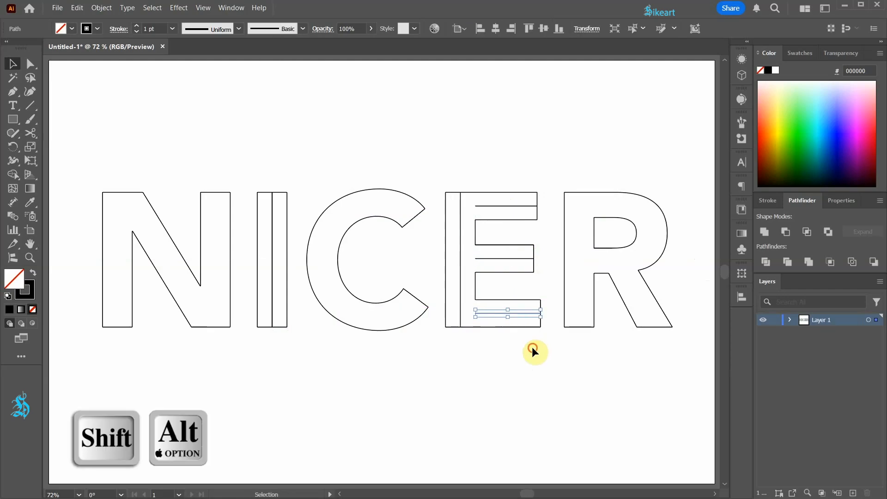
left_click(530, 342)
Extend the inner ends of the E's three horizontal centre lines to meet the stem's vertical centre line
key("a")
left_click(476, 206)
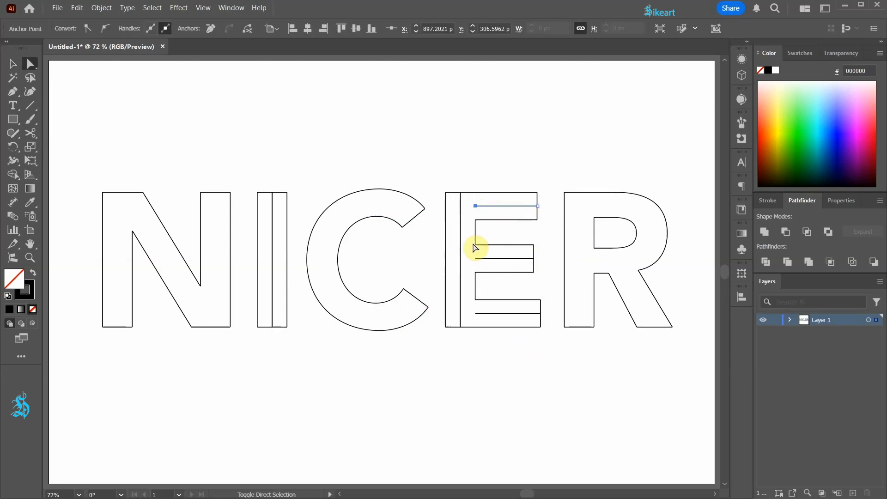
left_click(475, 258, "shift")
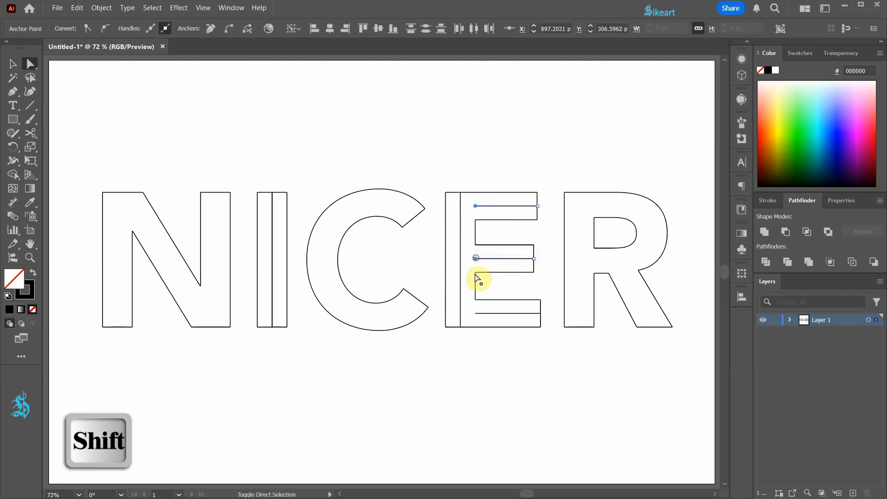
left_click(476, 314, "shift")
left_click_drag(476, 313, 459, 313)
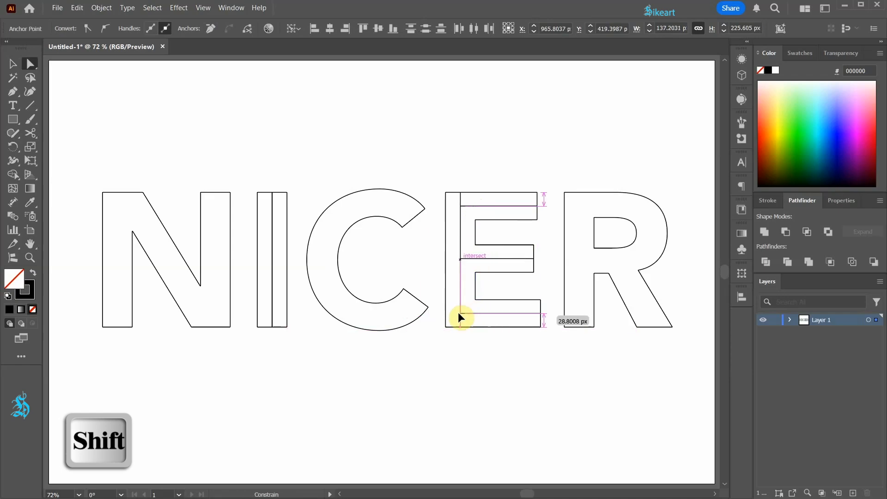
Shorten the E's vertical centre line at both ends to meet the upper and lower horizontal centre lines
left_click(460, 201)
left_click_drag(460, 192, 459, 206)
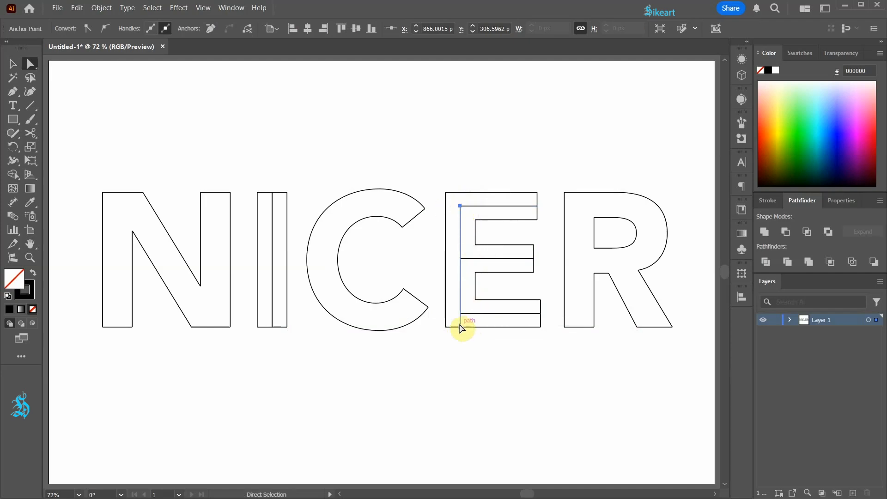
left_click_drag(460, 327, 459, 314)
left_click(476, 363)
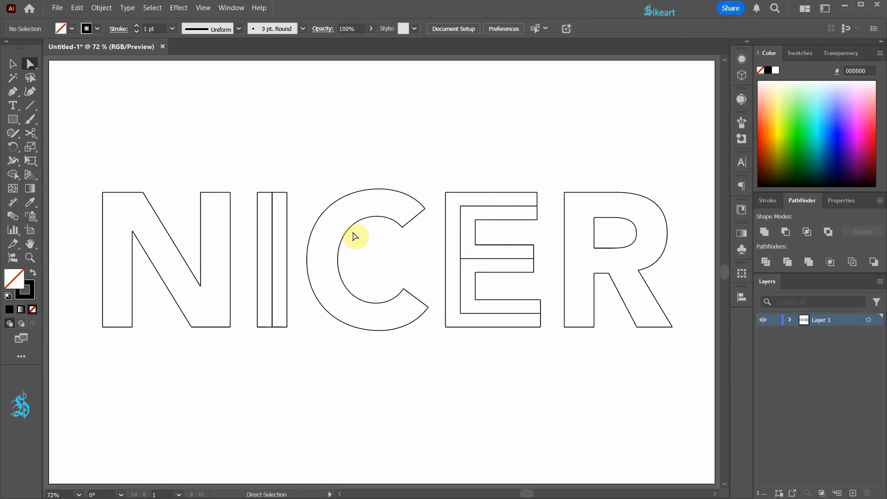
Select the C's inner and outer curves and set the blend spacing to Specified Steps with 1 step
key("v")
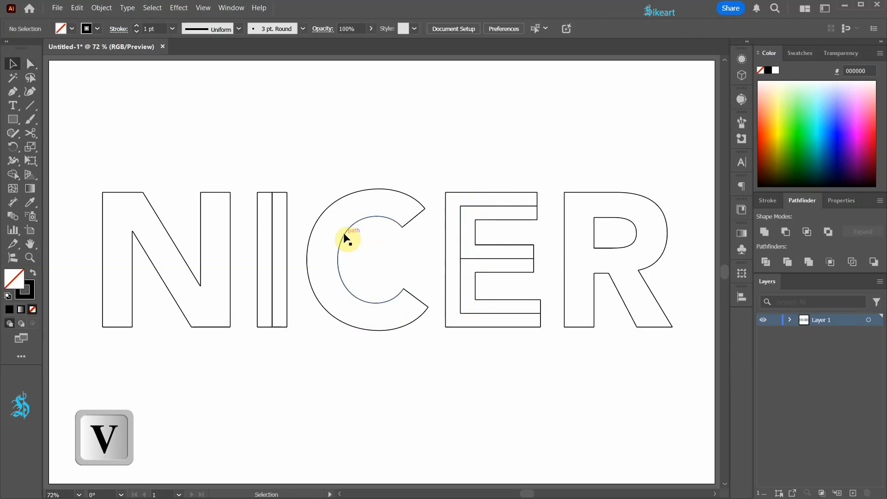
left_click(344, 237)
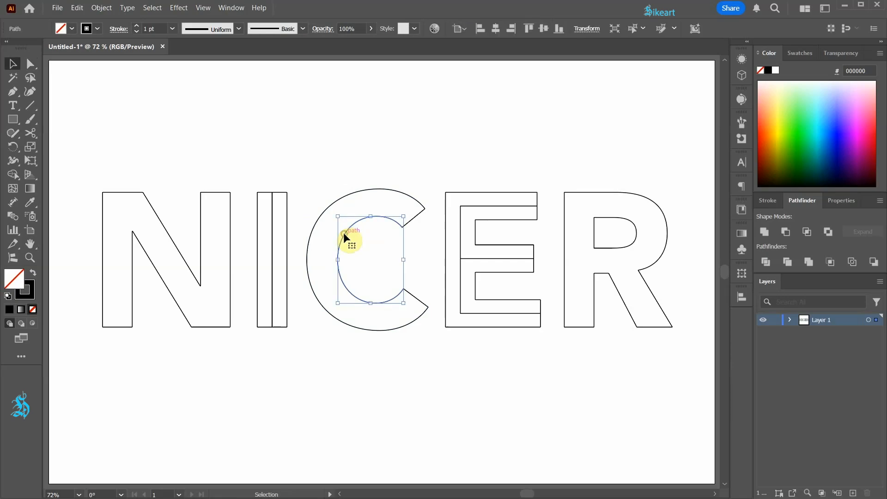
left_click(322, 217, "shift")
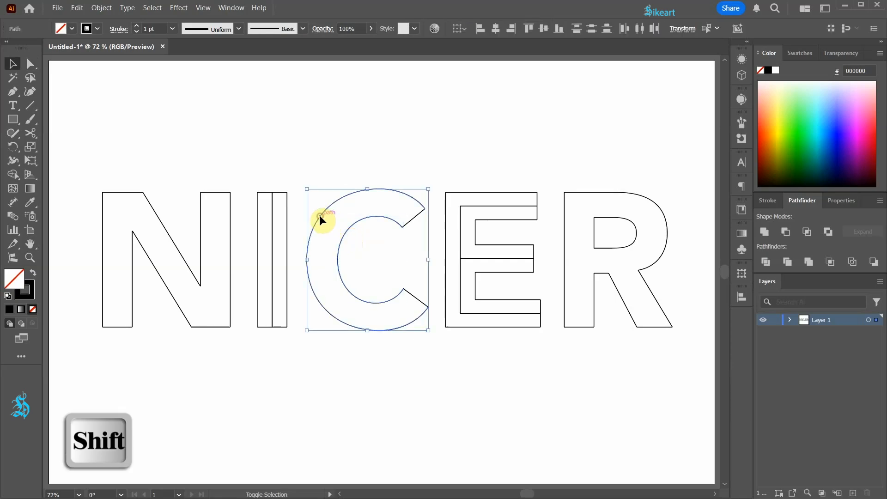
double_click(12, 219)
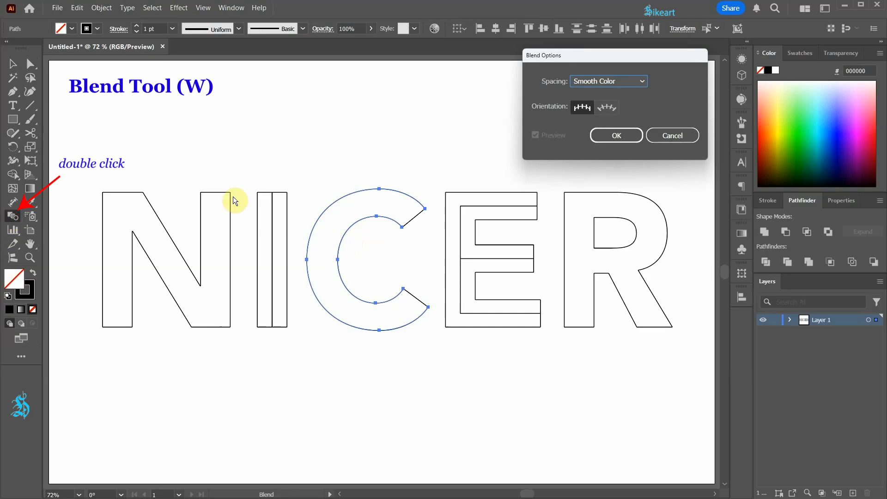
left_click(641, 82)
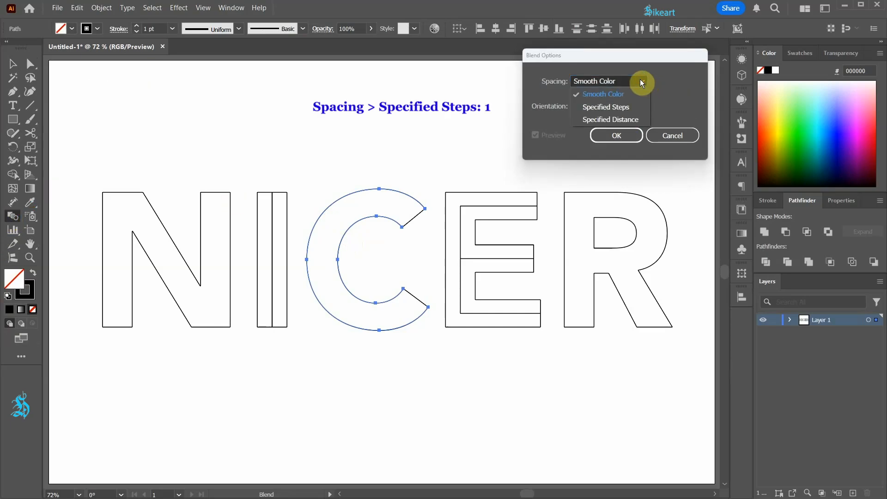
left_click(596, 108)
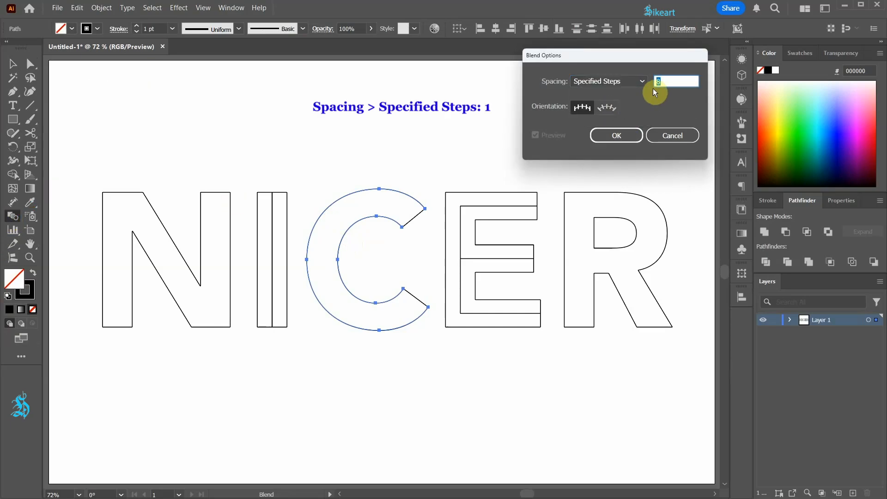
type("1")
key("Return")
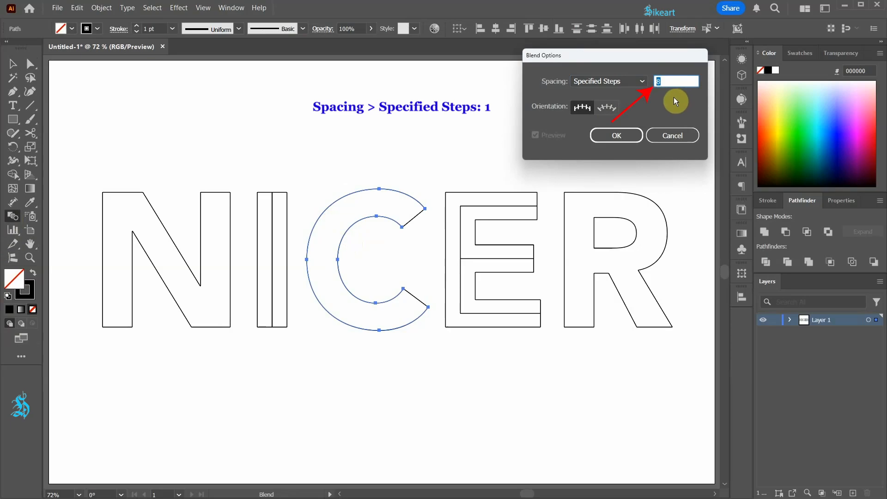
type("1")
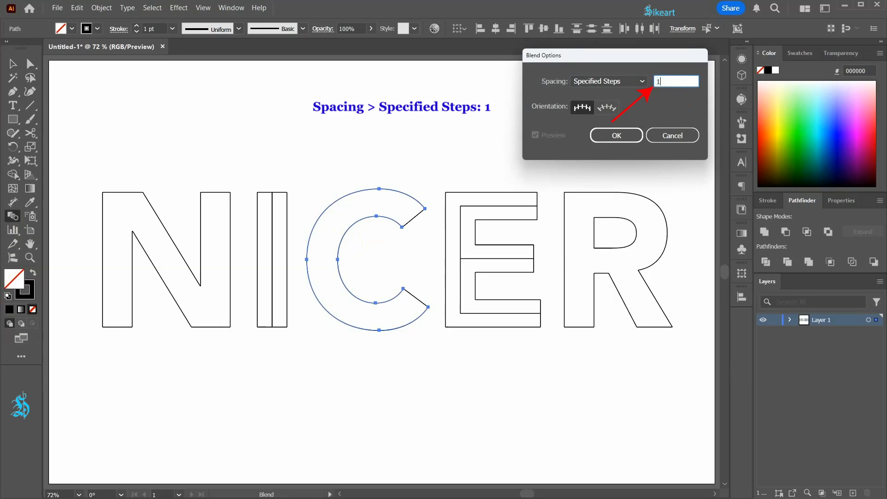
left_click(630, 135)
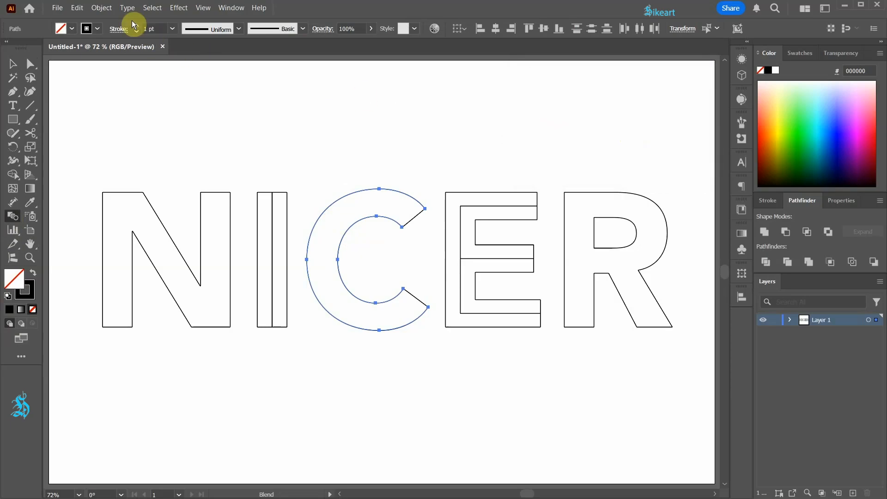
Make a blend between the C's inner and outer curves to produce its centre curve
left_click(101, 8)
mouse_move(217, 336)
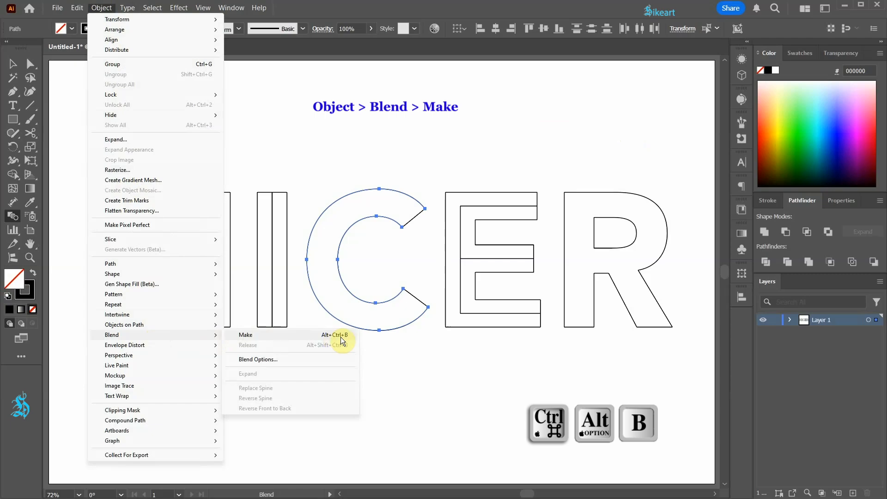
left_click(306, 336)
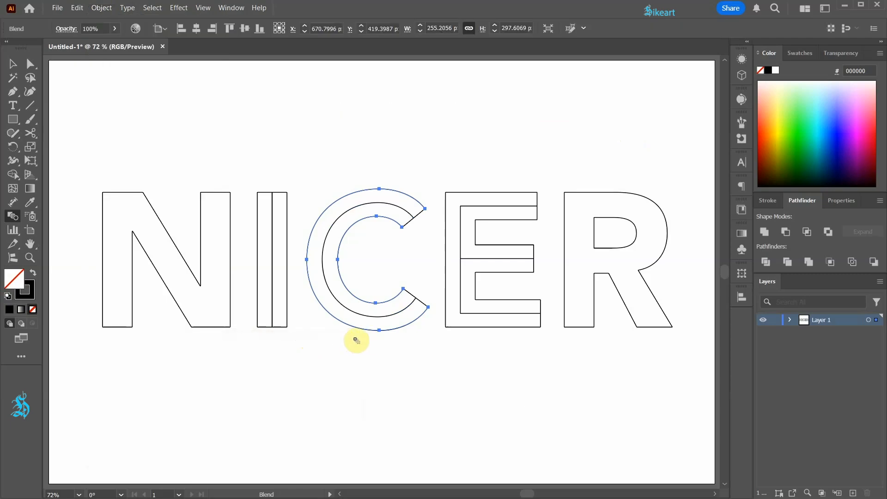
key("v")
left_click(376, 353)
Expand the C's blend with only the Object option enabled and ungroup all the resulting paths
left_click(381, 322)
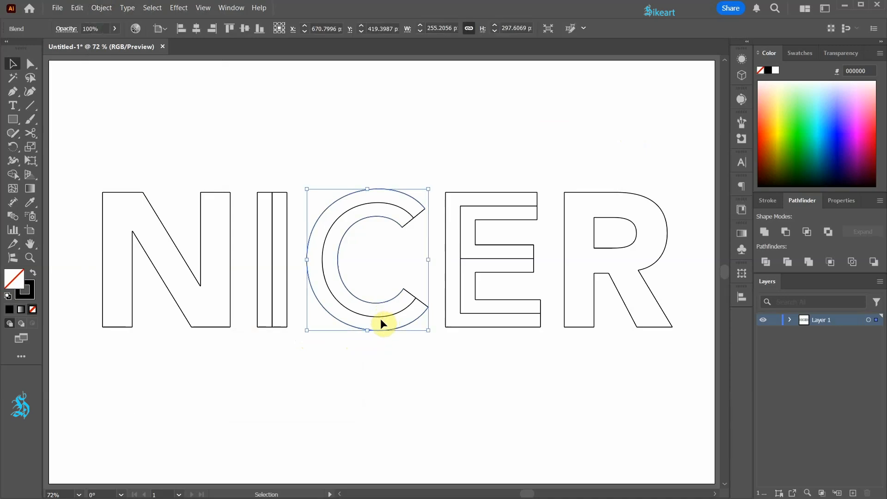
left_click(101, 9)
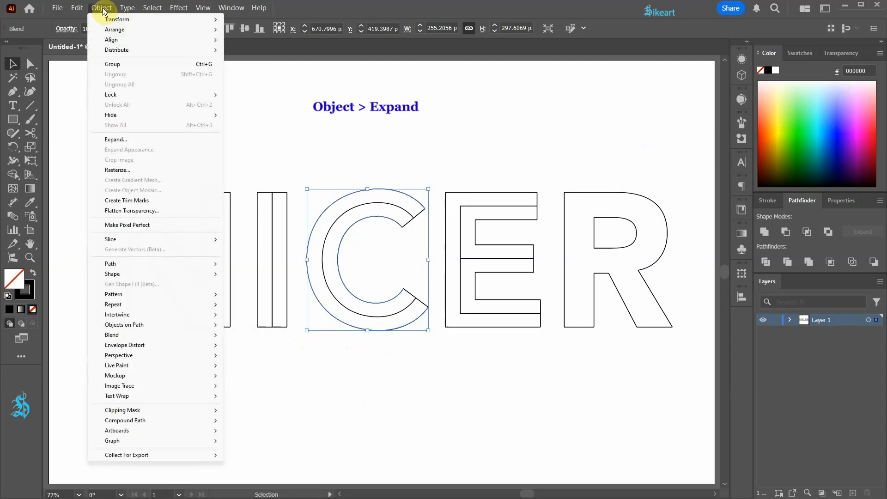
left_click(124, 139)
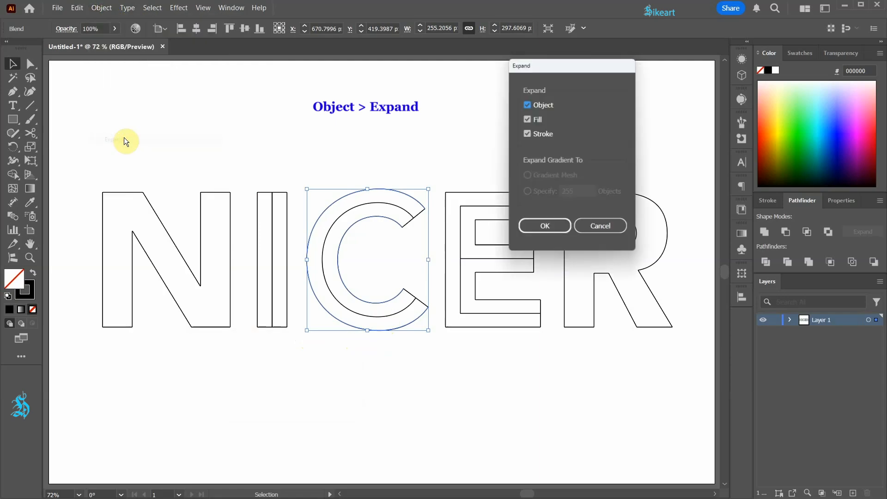
left_click(527, 120)
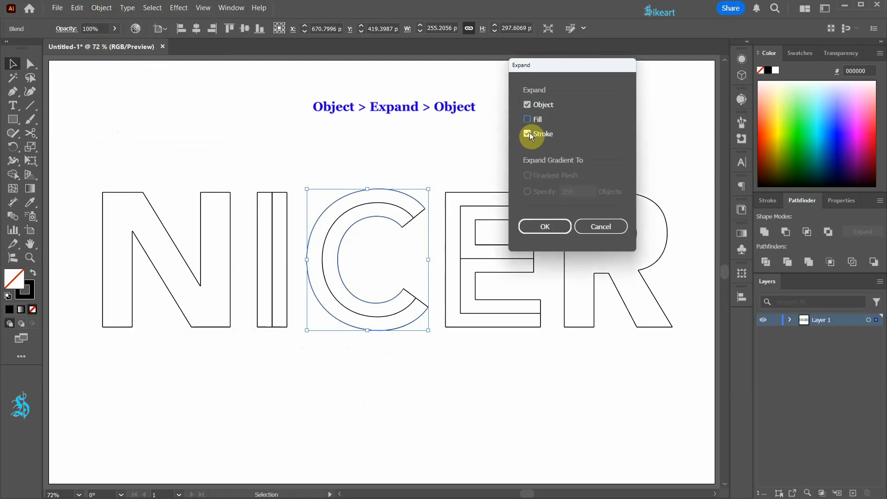
left_click(545, 226)
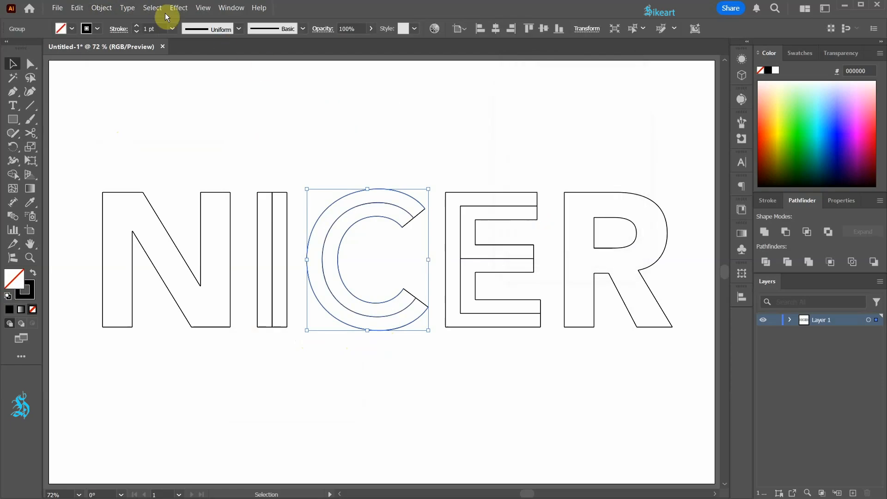
left_click(101, 8)
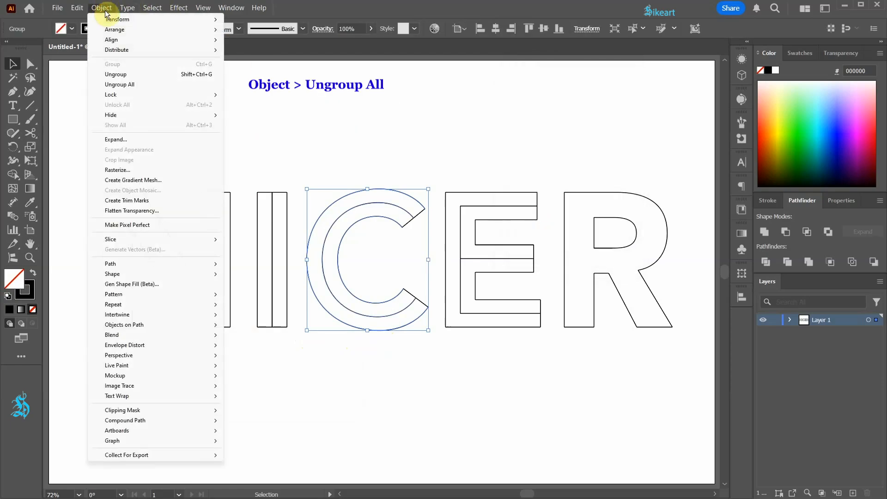
left_click(133, 85)
left_click(436, 161)
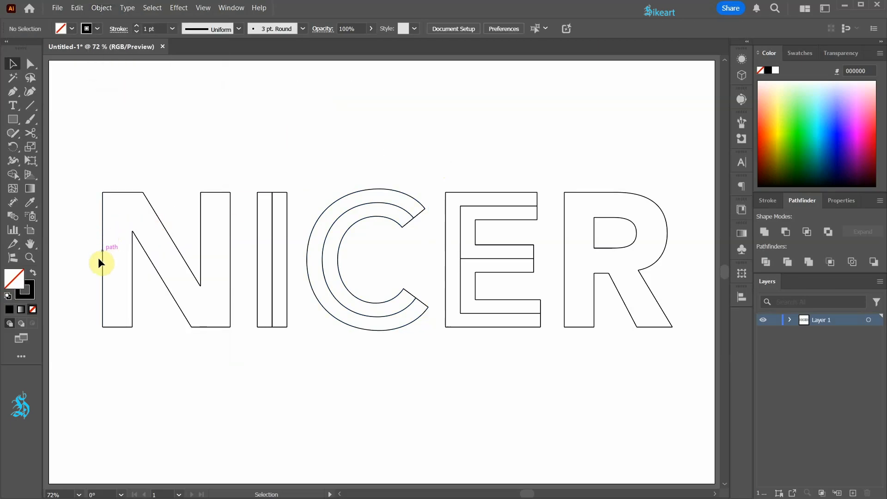
Blend the two vertical edges of each of the N's stems to create their middle lines
left_click_drag(119, 282, 136, 292)
key("ctrl+alt+b")
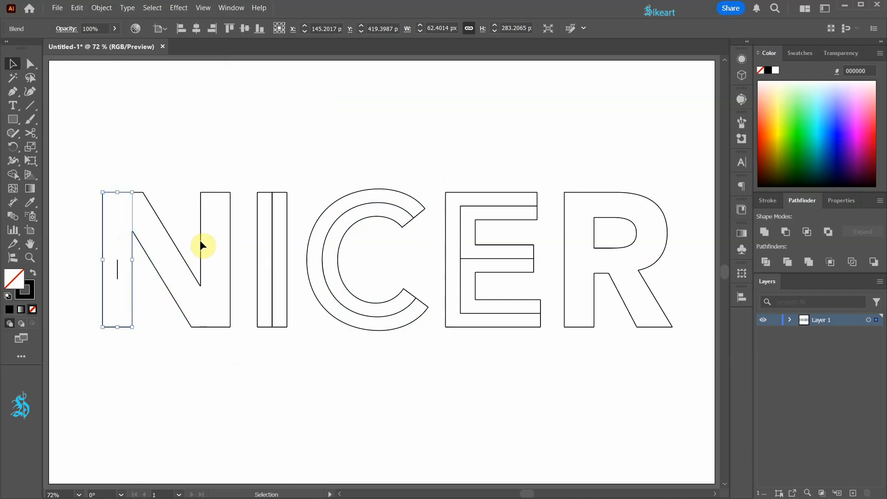
left_click(229, 232)
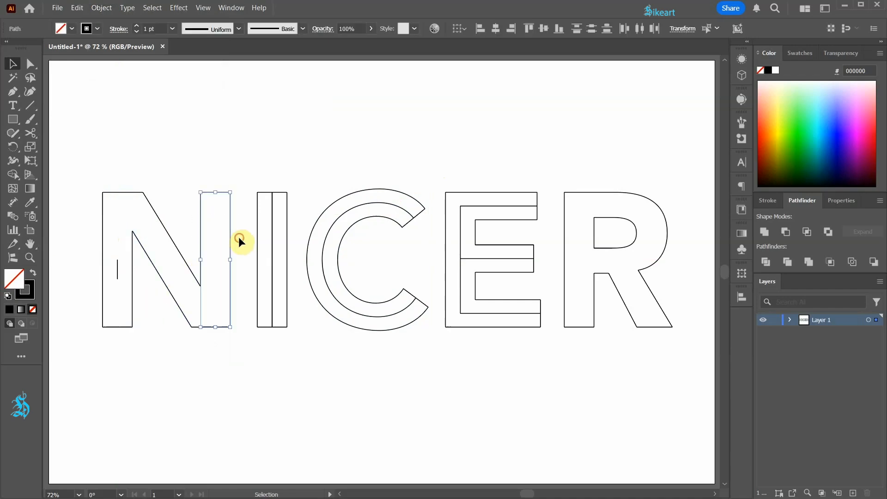
key("ctrl+alt+b")
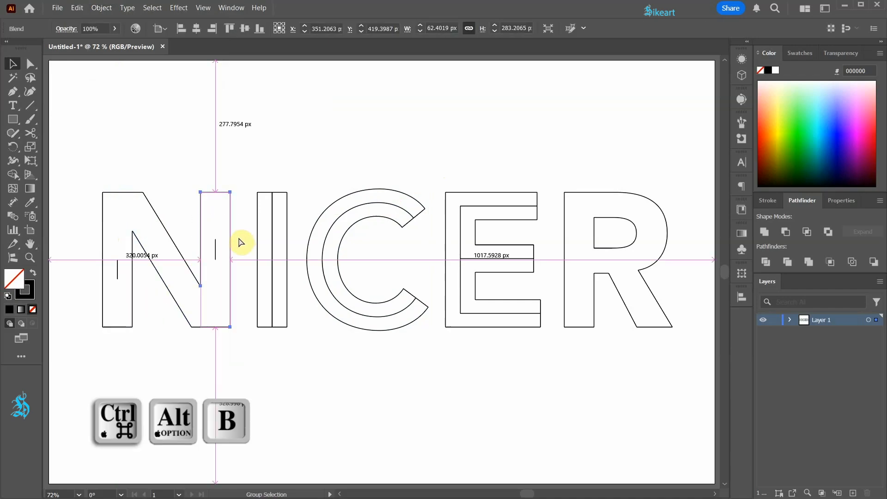
Expand both blends in the N as objects and ungroup all the resulting paths
left_click_drag(83, 174, 238, 346)
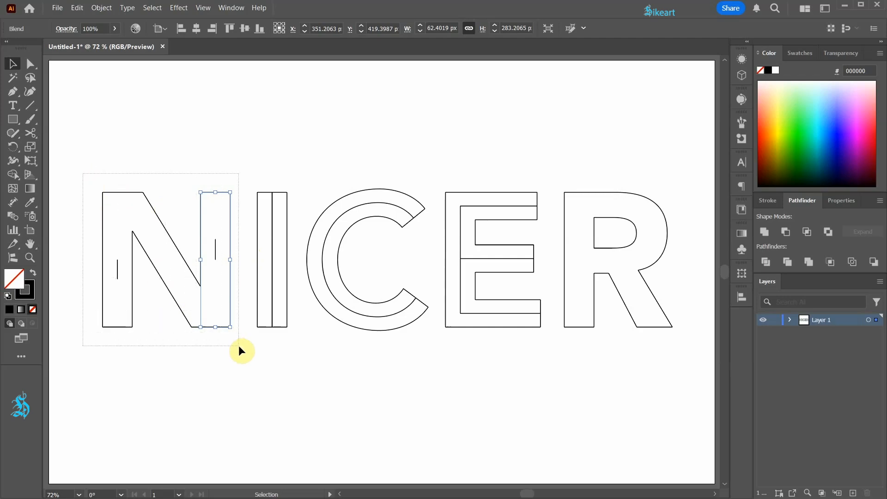
left_click(102, 8)
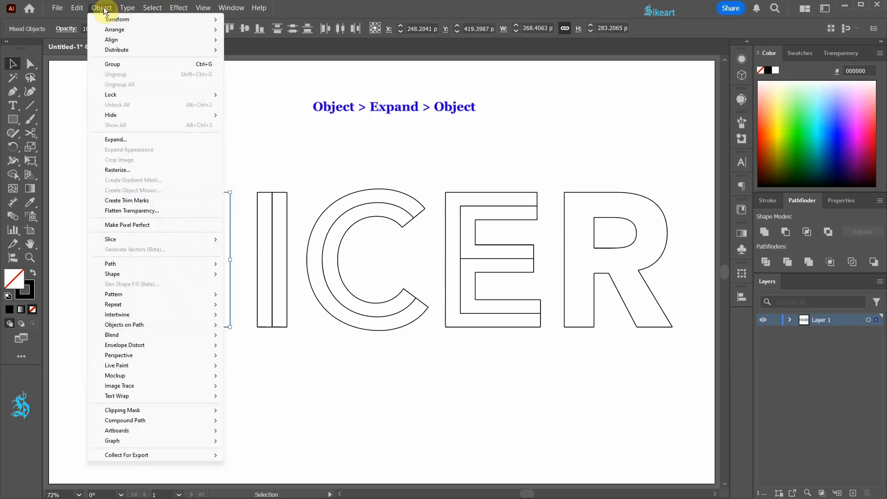
left_click(117, 139)
left_click(545, 226)
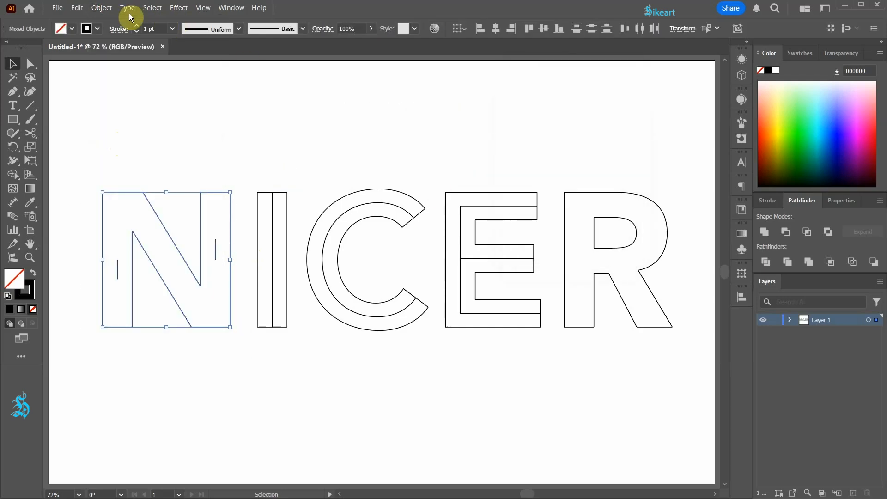
left_click(101, 8)
left_click(132, 85)
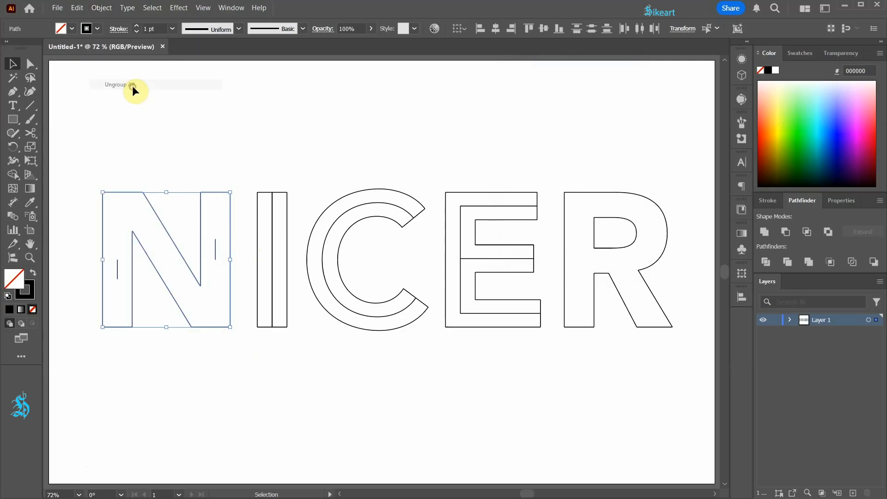
left_click(149, 127)
Extend both ends of the N's two short stem centre lines to the letter's upper and lower edges
key("a")
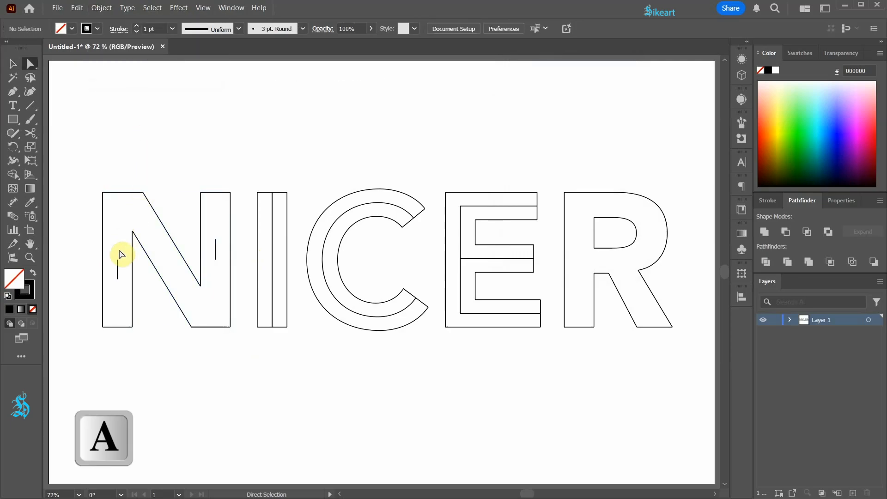
left_click_drag(118, 260, 116, 193)
left_click_drag(118, 279, 118, 327)
left_click_drag(216, 239, 216, 192)
left_click_drag(215, 260, 212, 327)
left_click(205, 347)
left_click_drag(190, 265, 170, 340)
left_click(170, 343)
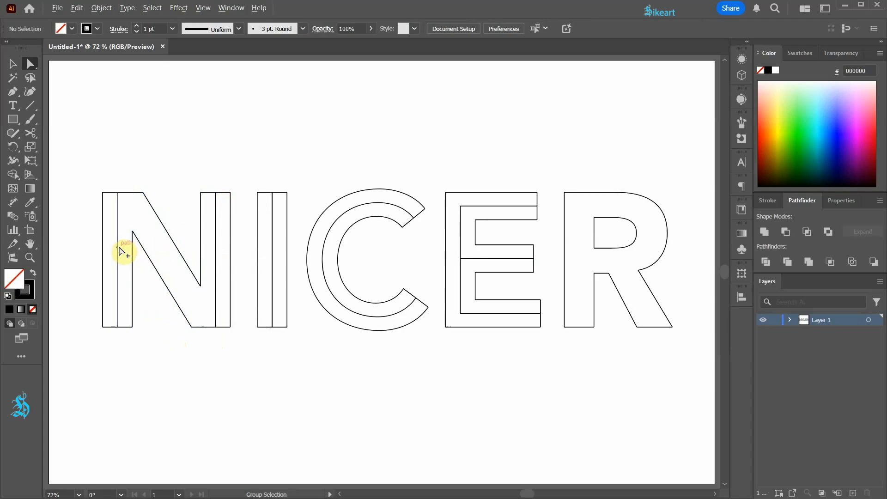
Draw a straight horizontal guide line across the N's diagonal, about 71 px long, between its two slanted edges
scroll(119, 250, "up", 2)
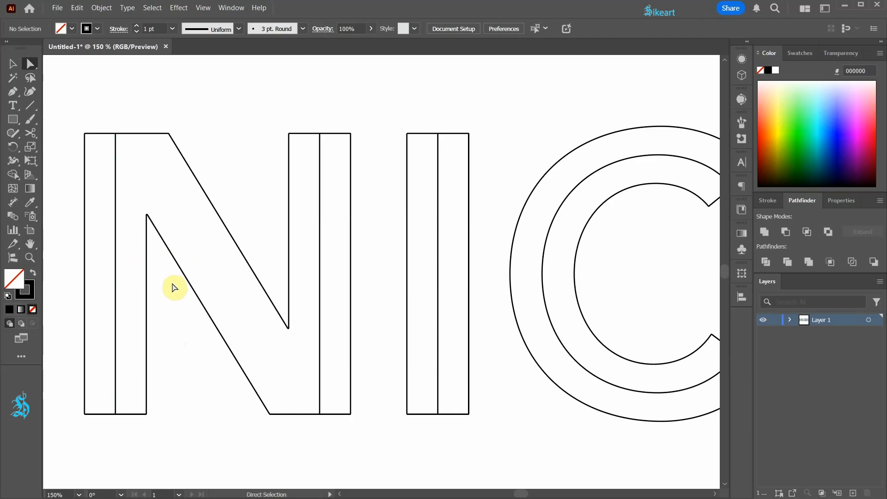
key("p")
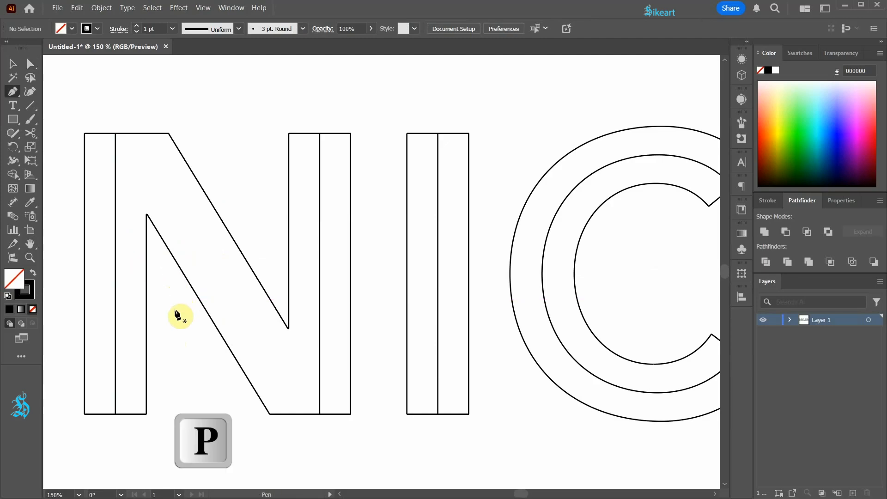
left_click(178, 266)
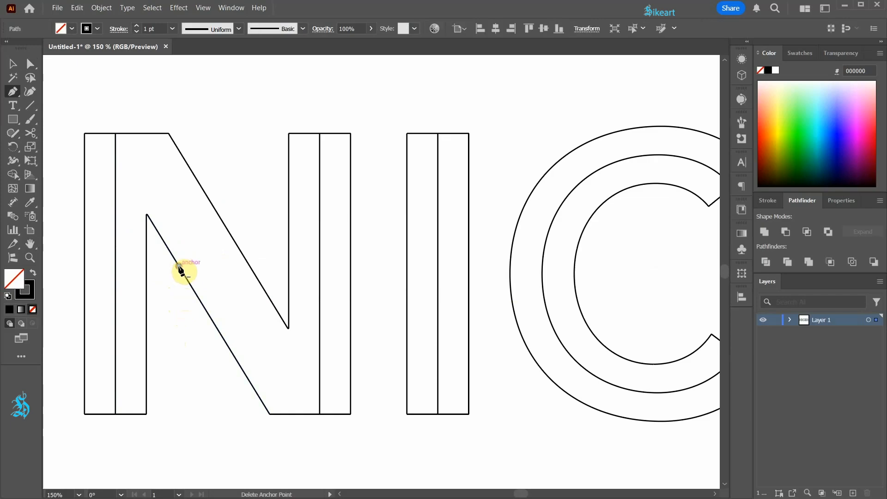
left_click(250, 267)
key("v")
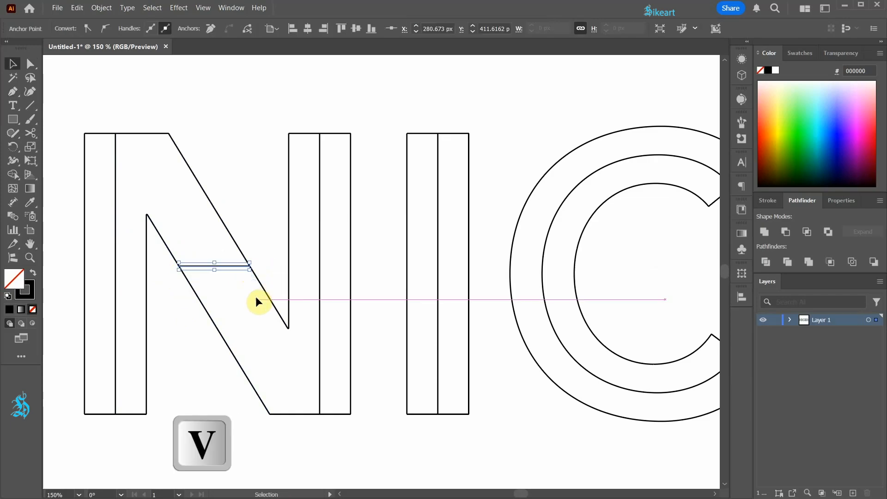
Copy the guide line in place and rotate the copy 90° to form a cross marking the diagonal's centre
key("ctrl+c")
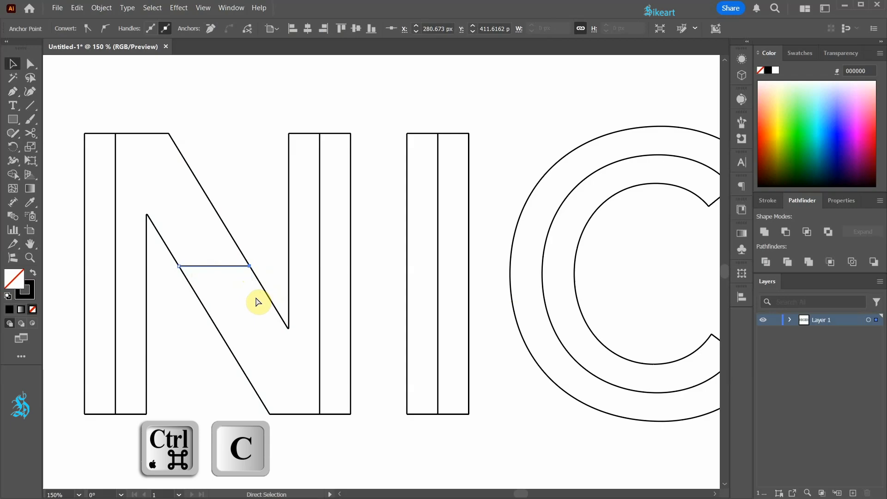
key("ctrl+f")
left_click_drag(252, 275, 236, 217)
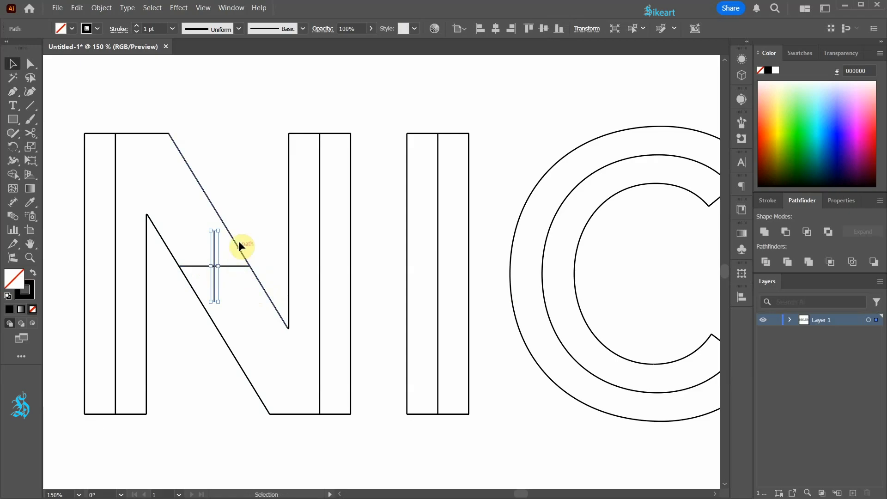
left_click(241, 230)
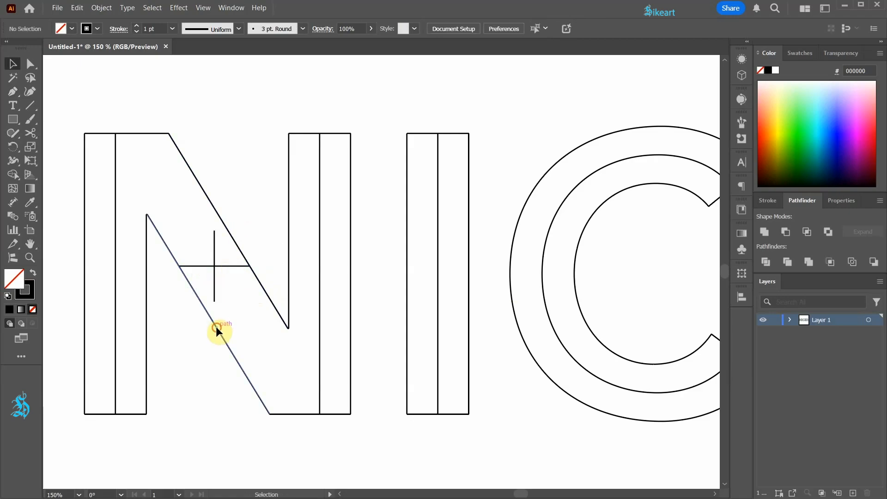
Duplicate the N diagonal's lower slanted edge and place the copy's upper end on the centre of the cross
left_click_drag(215, 326, 250, 331)
scroll(206, 265, "up", 4)
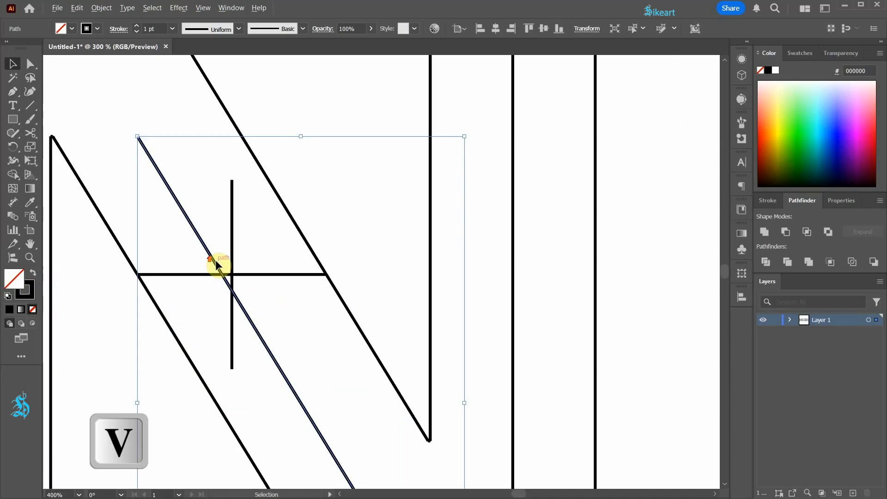
left_click(92, 104)
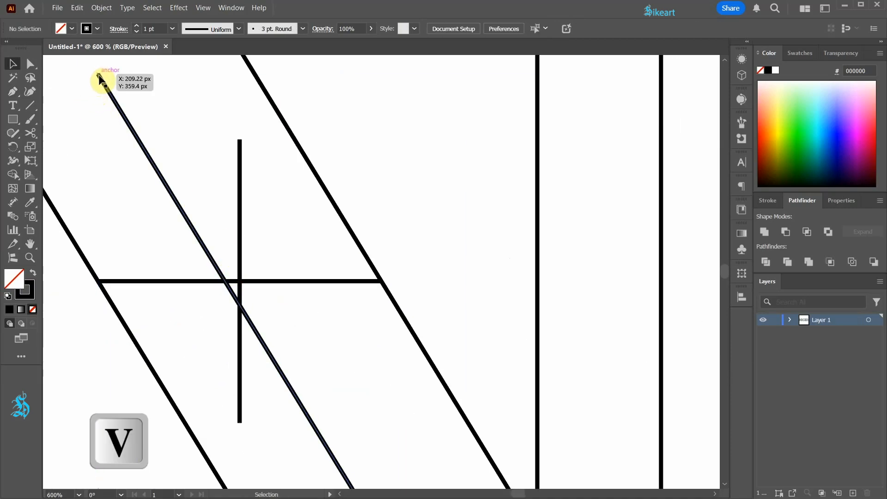
left_click_drag(99, 75, 242, 277)
scroll(361, 288, "down", 1)
scroll(361, 285, "down", 2)
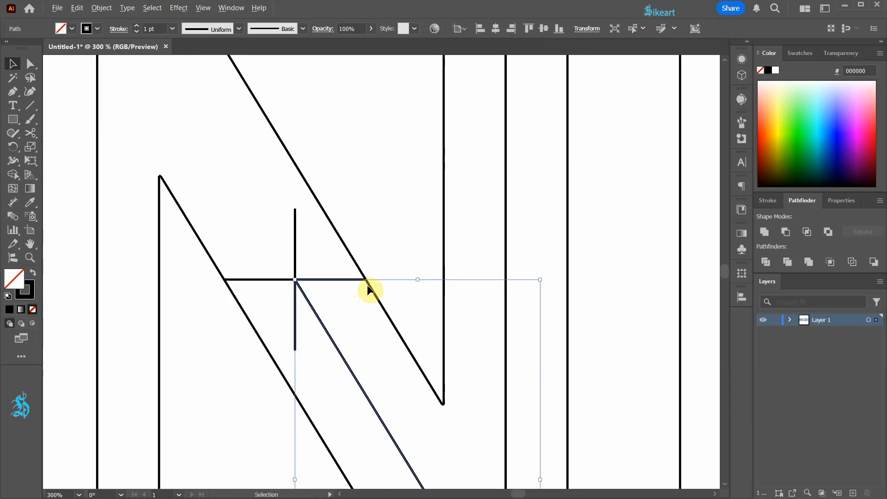
key("ctrl+shift+a")
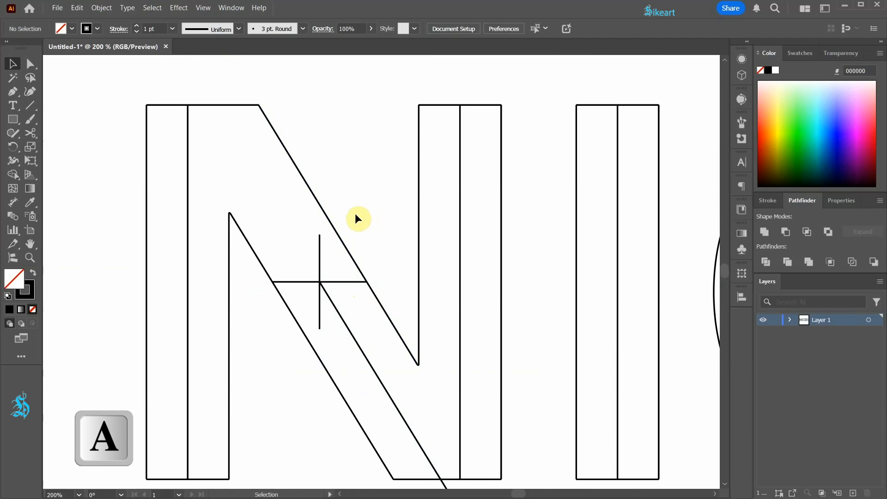
Extend the diagonal's centre line up to the N's top edge and fit its lower end to the bottom edge
key("a")
left_click(336, 308)
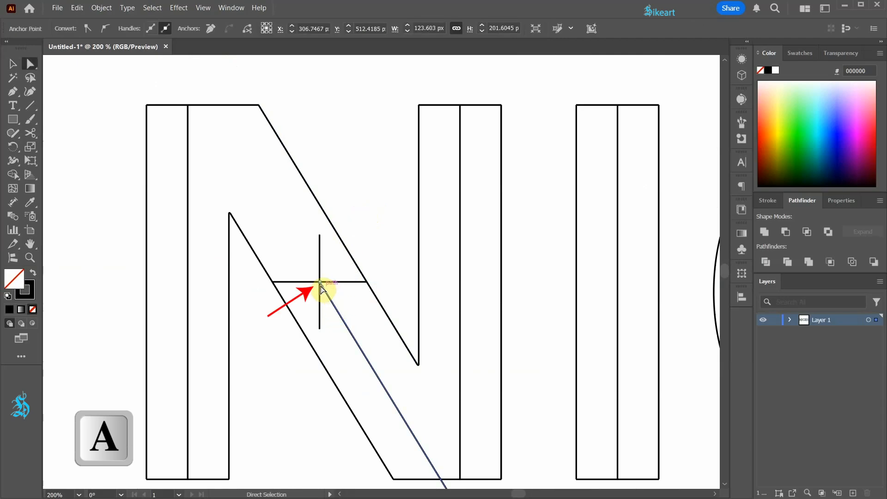
mouse_move(320, 282)
left_mouse_down()
mouse_move(271, 166)
mouse_move(209, 103)
left_mouse_up()
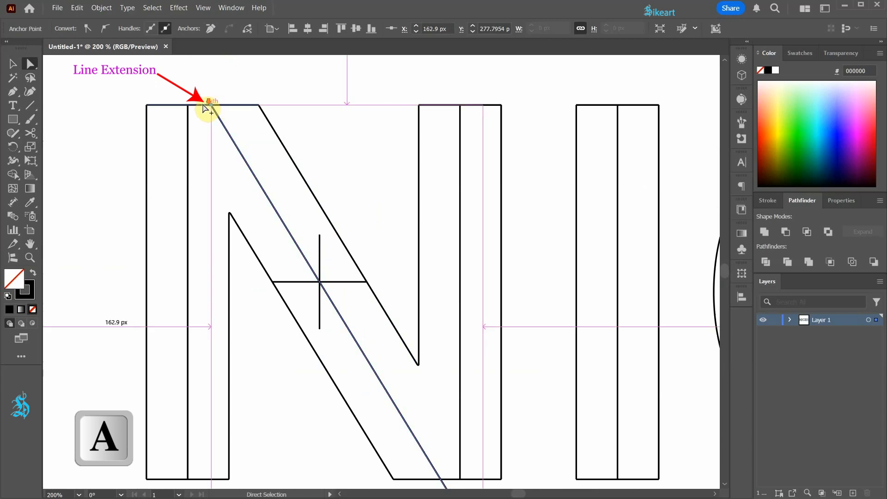
key("ctrl+minus")
left_click_drag(414, 437, 379, 383)
left_click(377, 410)
Delete the horizontal and vertical guide lines of the cross in the N's diagonal
left_click(300, 237)
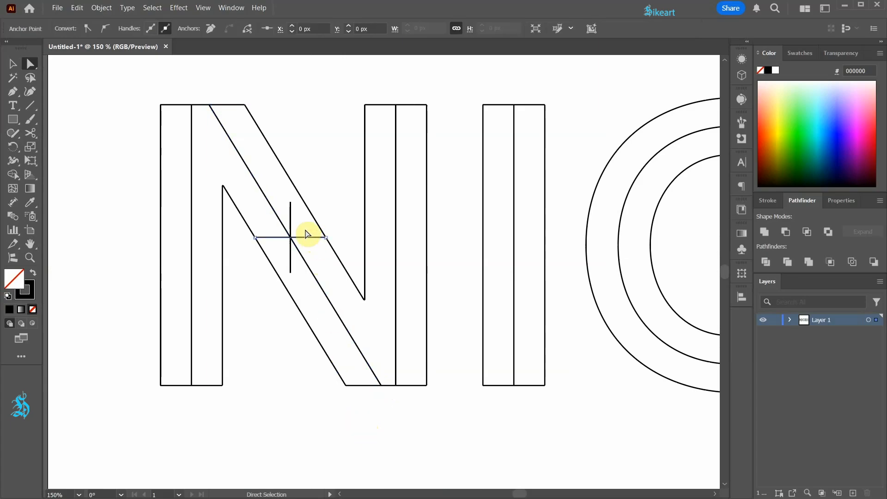
key("Delete")
key("Delete")
left_click(290, 207)
key("Delete")
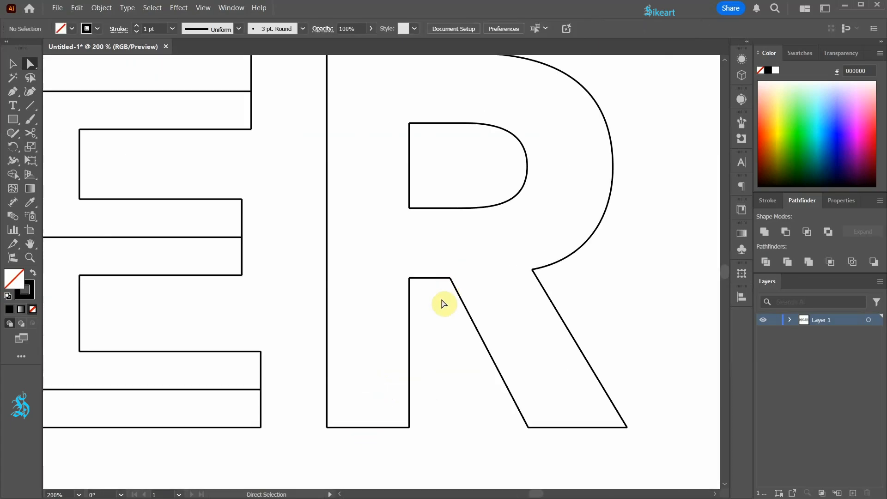
Blend the R stem's outer vertical edge with the counter's vertical edge to create a centre line in the stem
left_click_drag(440, 301, 403, 338)
left_click(301, 79)
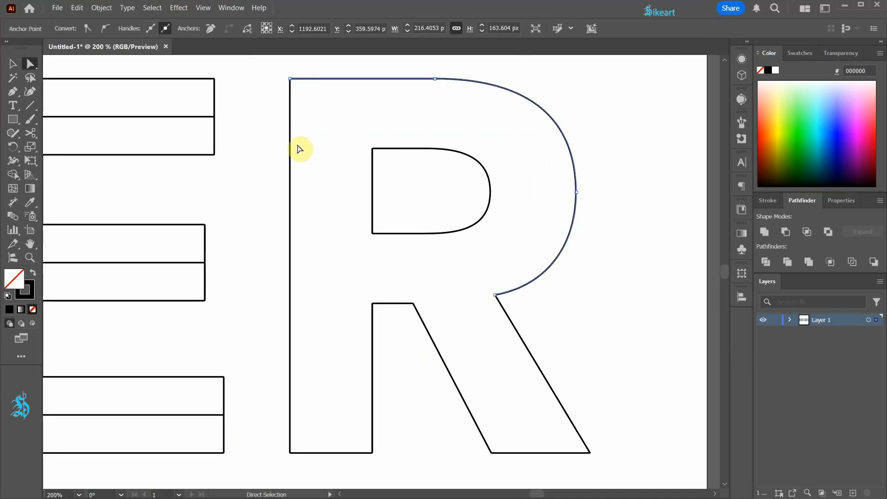
key("v")
left_click(277, 155)
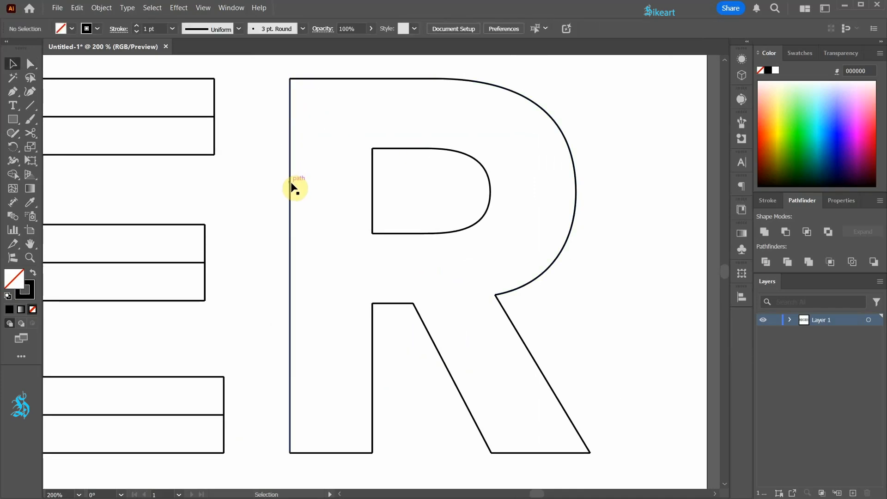
left_click(292, 185)
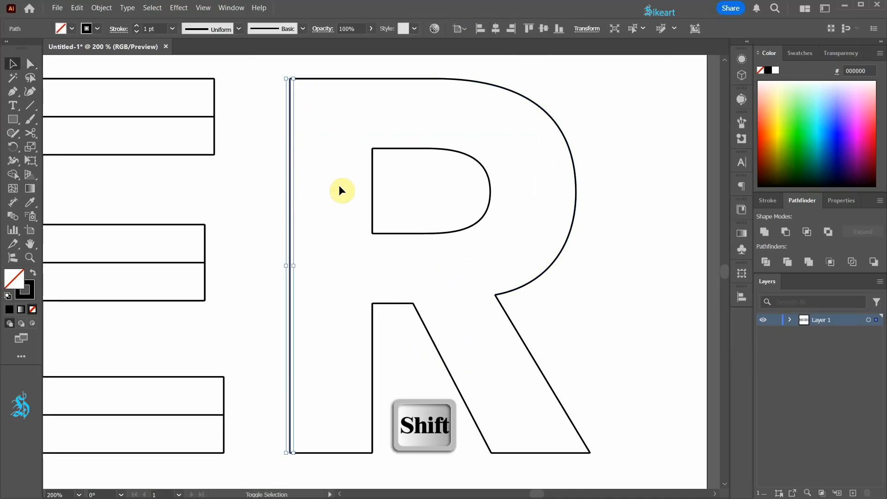
left_click(372, 188, "shift")
key("ctrl+alt+b")
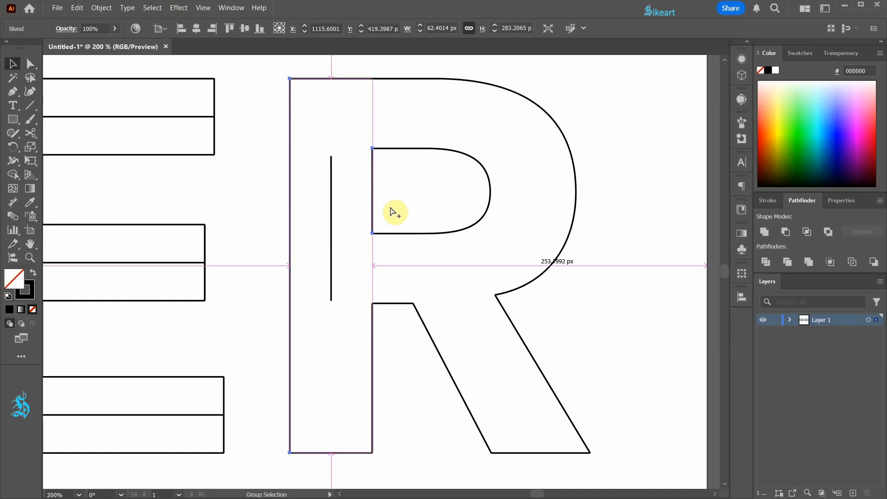
Blend the R's inner counter curve with the outer bowl curve to create a centre line along the bowl
left_click(473, 159)
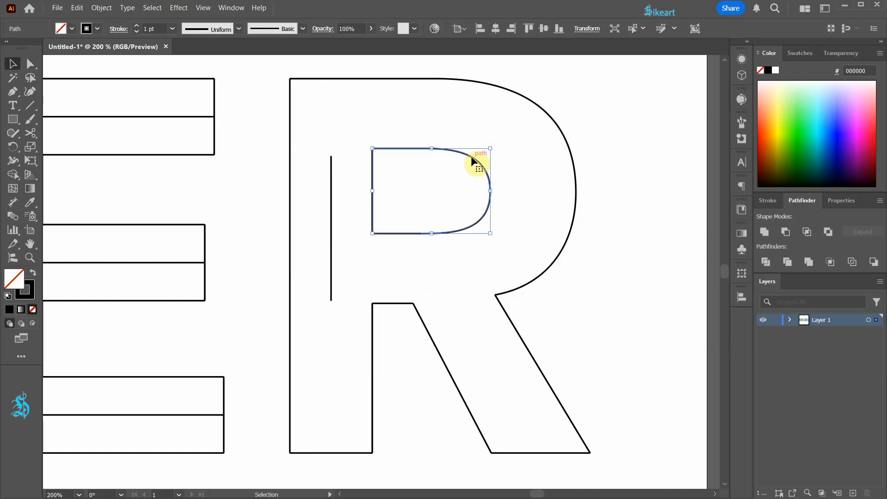
left_click(520, 97, "shift")
key("ctrl+alt+b")
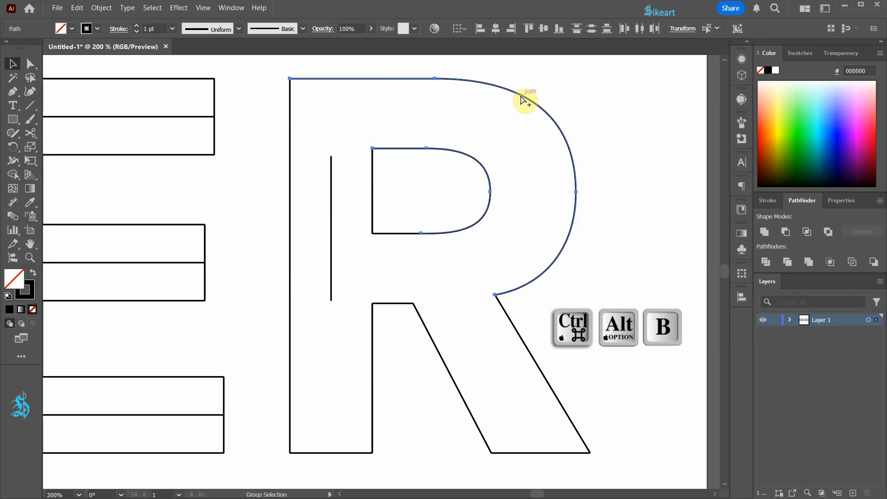
left_click(646, 214)
Duplicate the bottom edge of the R's counter downward and space the copy midway to the crotch edge with Vertical Distribute Space
left_click_drag(392, 234, 392, 254)
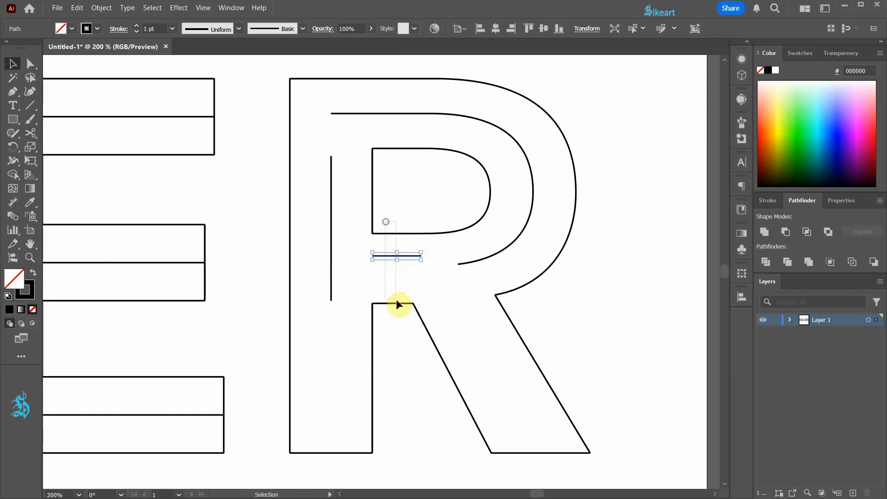
left_click_drag(400, 306, 399, 306)
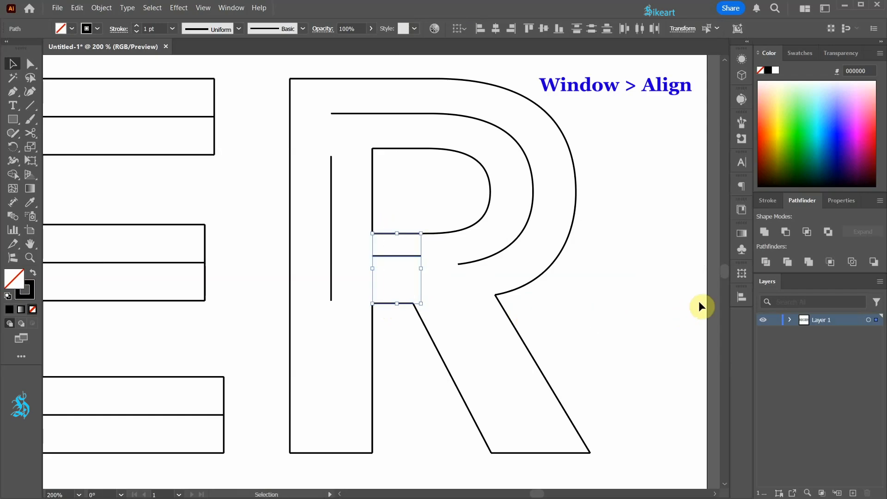
left_click(741, 295)
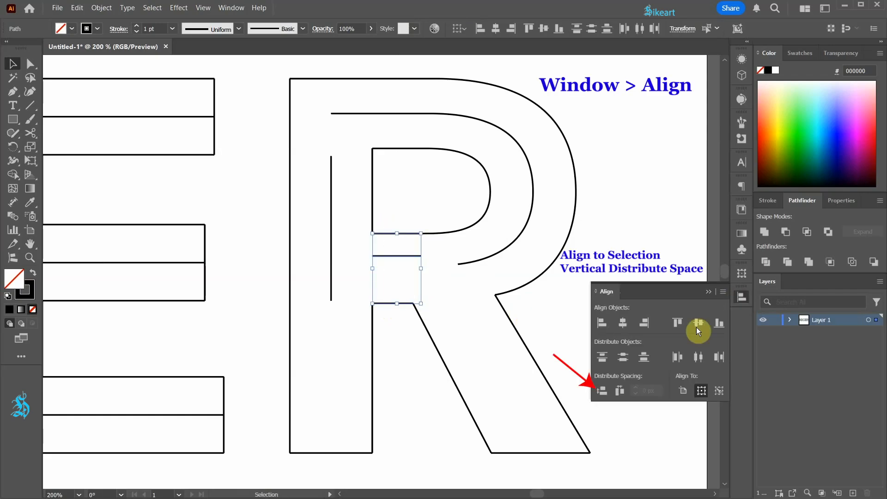
left_click(603, 389)
left_click(615, 252)
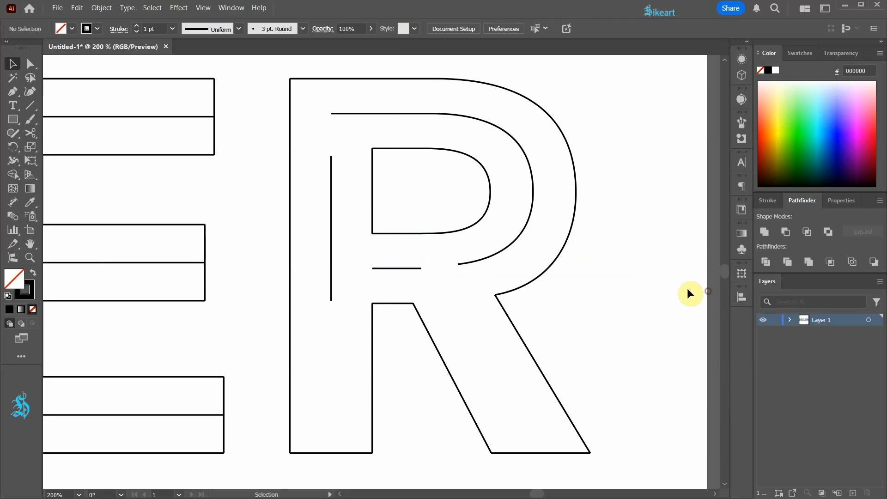
Expand the blends in the R with Object, Fill and Stroke enabled, and ungroup all the resulting paths
left_click_drag(283, 94, 583, 454)
left_click(102, 8)
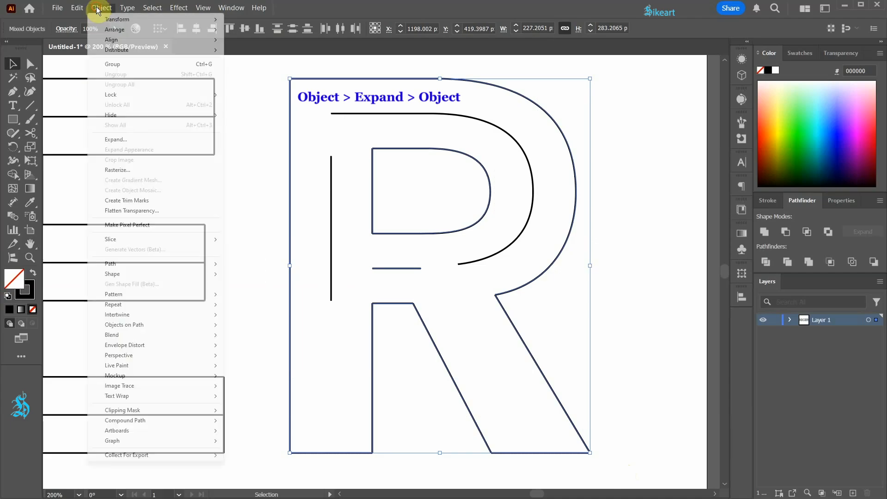
left_click(118, 139)
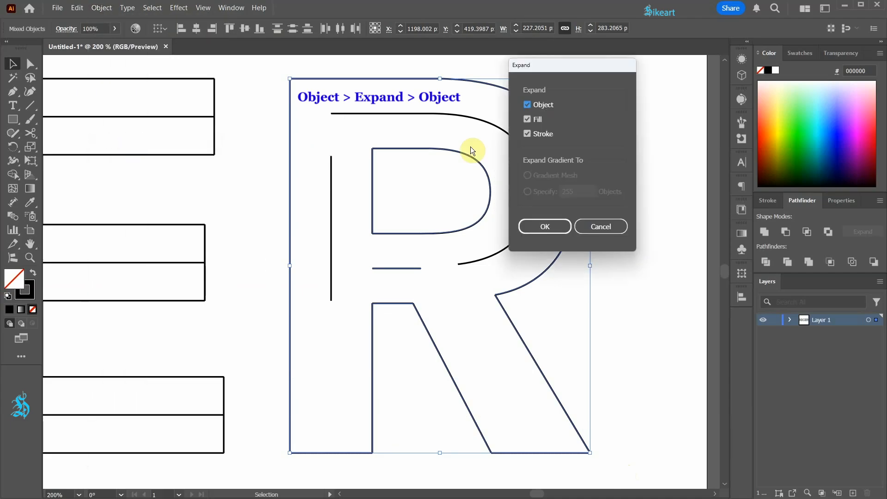
left_click(546, 227)
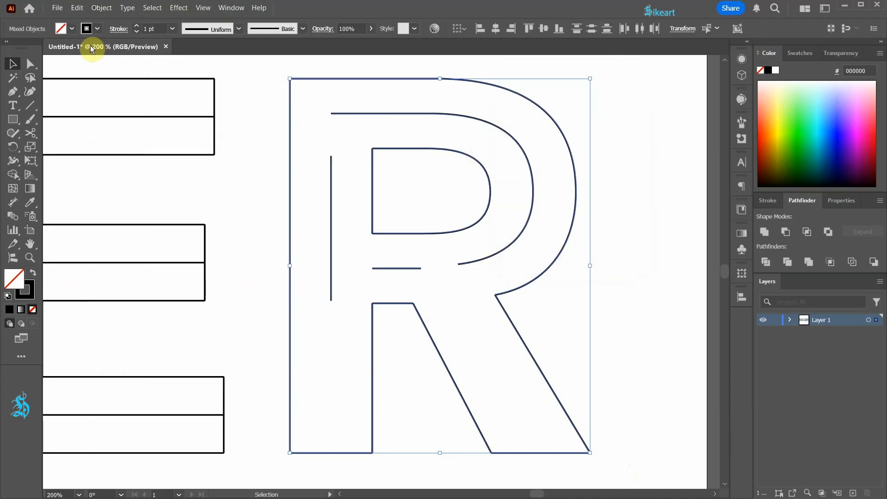
left_click(102, 7)
left_click(140, 85)
left_click(301, 136)
Extend the R's stem centre line up to the bowl's centre line and down to the letter's bottom edge
key("a")
left_click_drag(331, 155, 331, 113)
left_click_drag(331, 301, 331, 453)
Extend the short horizontal centre line to the R's stem centre line and connect its other end with the bowl's centre curve
left_click_drag(372, 270, 331, 268)
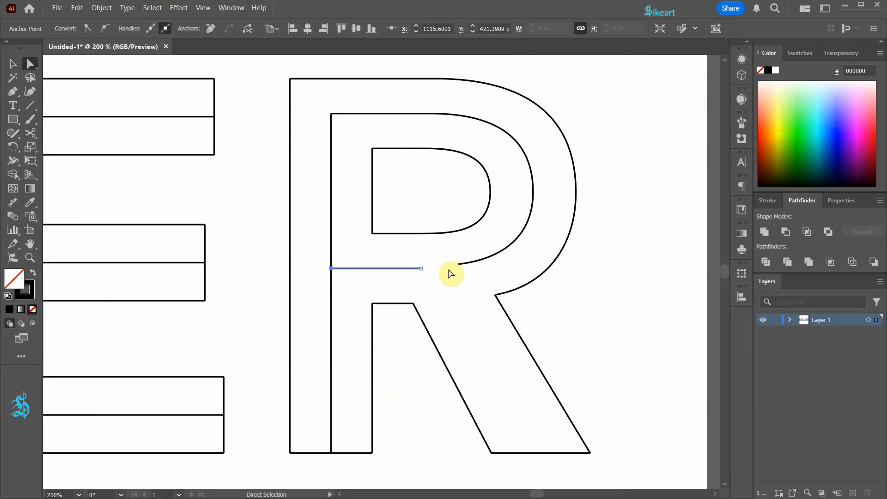
left_click_drag(459, 265, 507, 275)
left_click(596, 302)
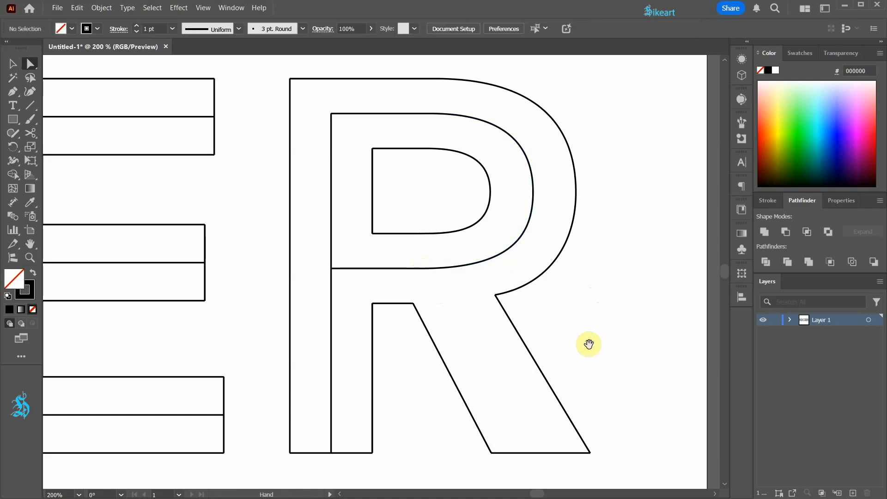
Duplicate the bottom edge of the R's leg to the top of the leg and shorten it to the leg's outer edge
left_click_drag(573, 382, 540, 322)
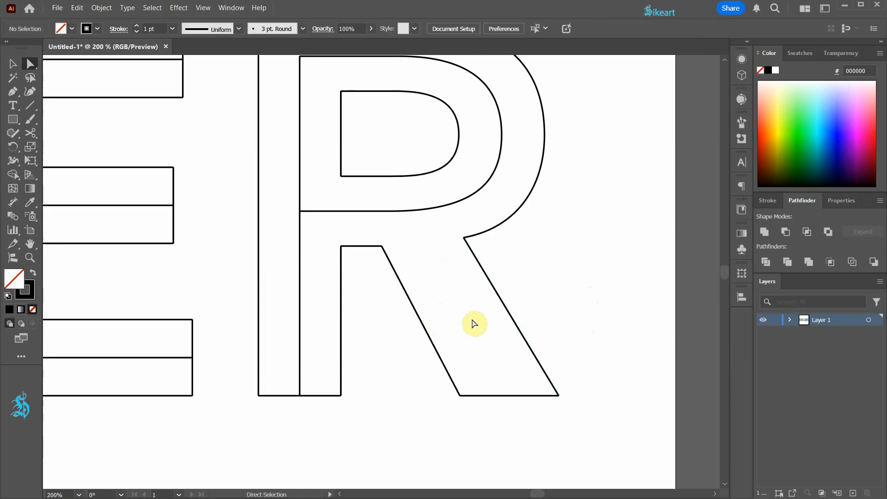
left_click_drag(508, 395, 432, 248)
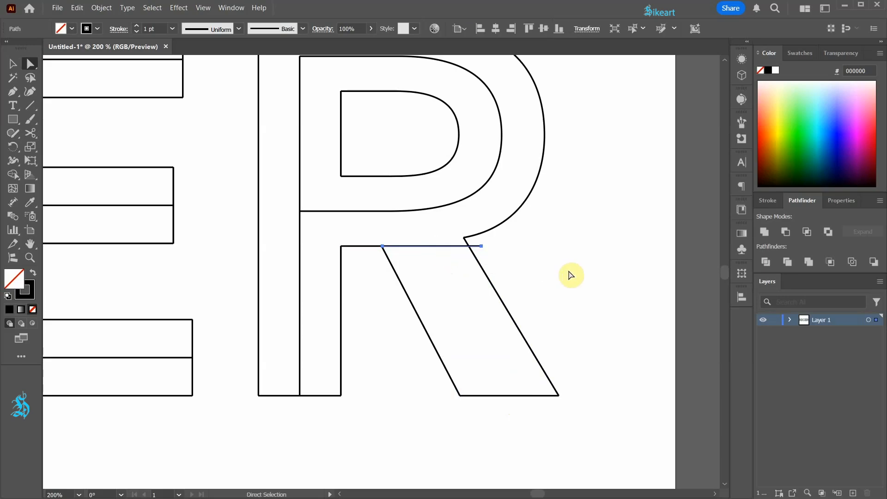
left_click(494, 249)
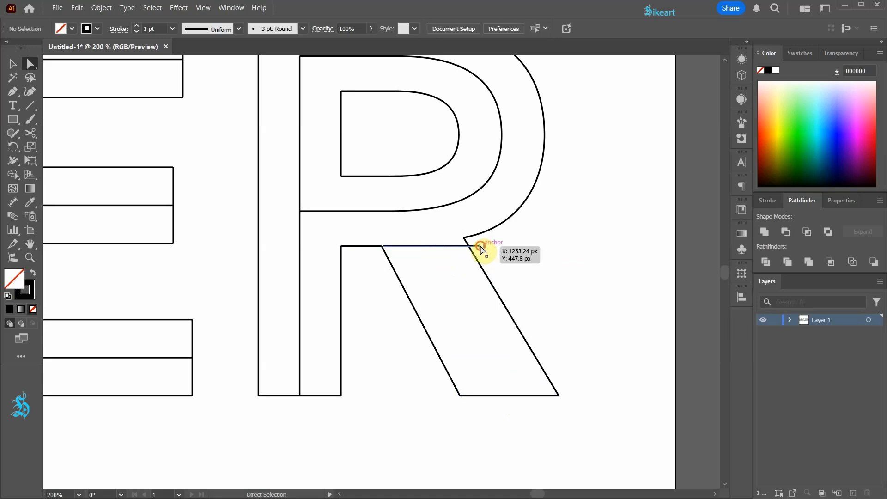
left_click(480, 248)
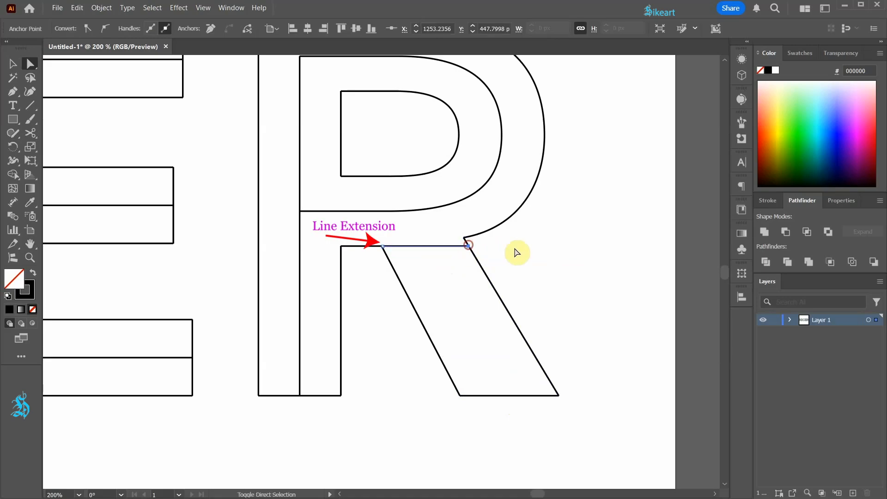
Copy the guide line at the top of the R's leg in place and rotate the copy to 270° to form a cross
key("ctrl+c")
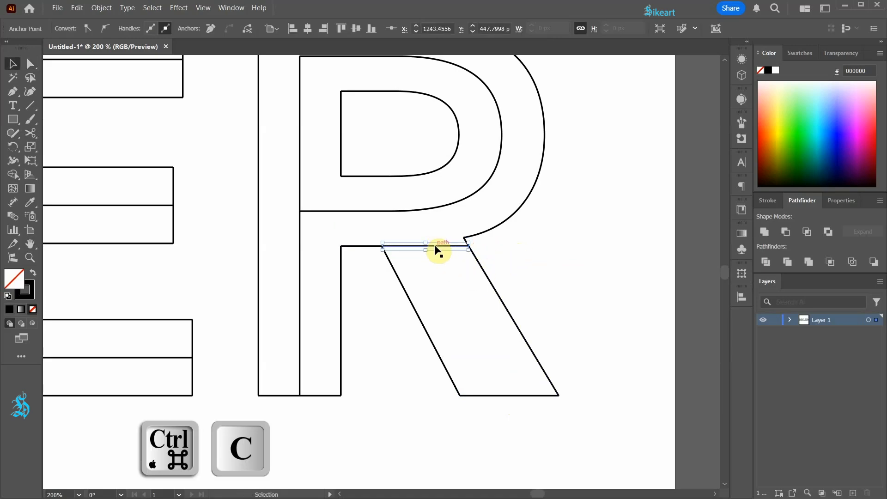
key("ctrl+f")
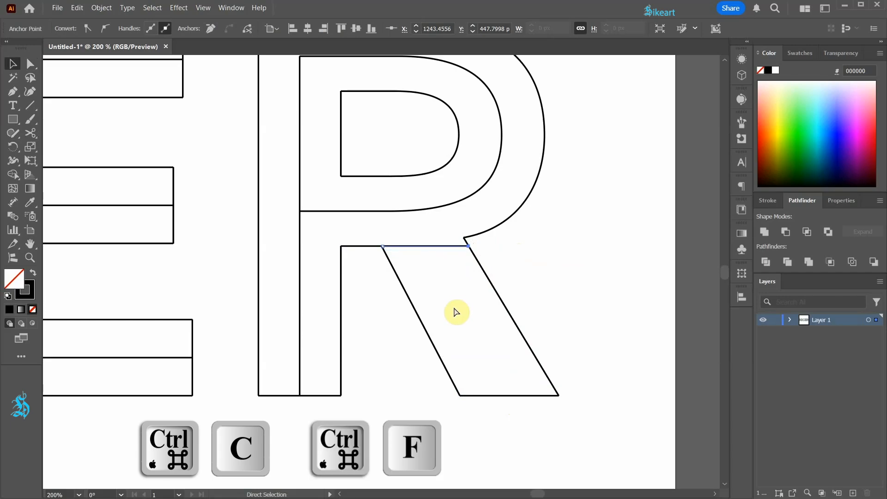
key("v")
left_click_drag(471, 254, 419, 290)
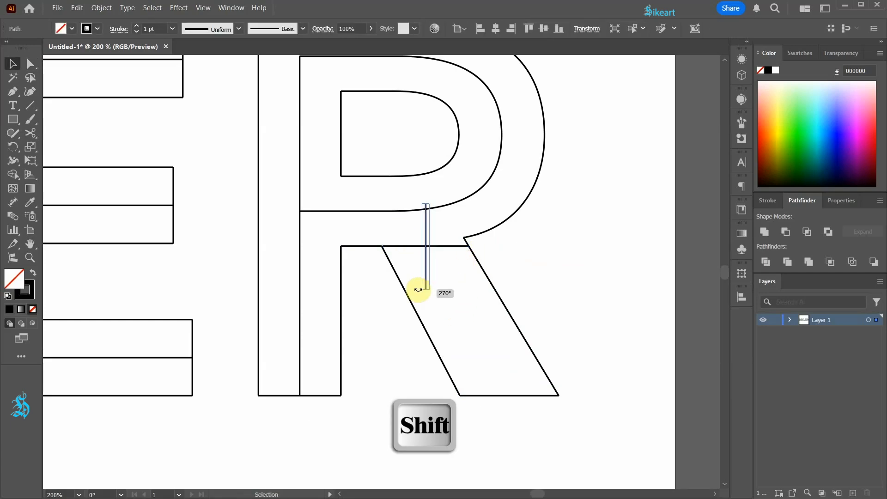
Copy the bottom edge of the R's leg in place and rotate the copy to vertical to mark the edge's midpoint
left_click(514, 396)
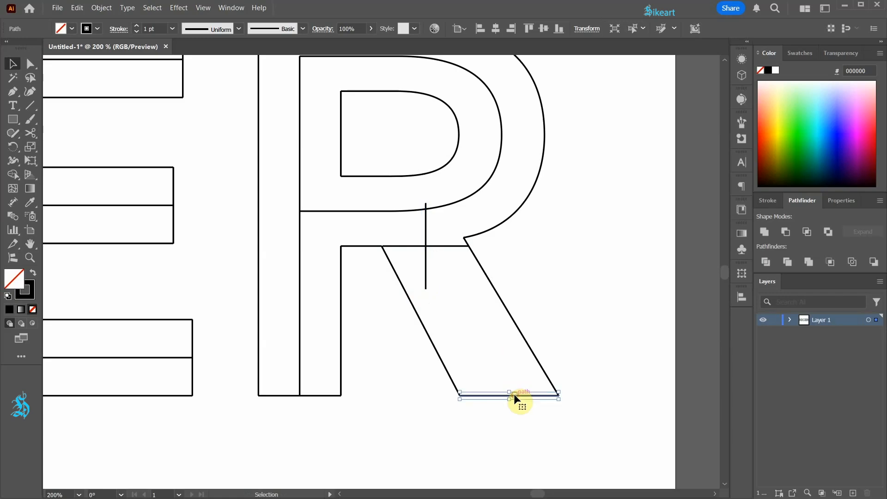
key("ctrl+c")
key("ctrl+f")
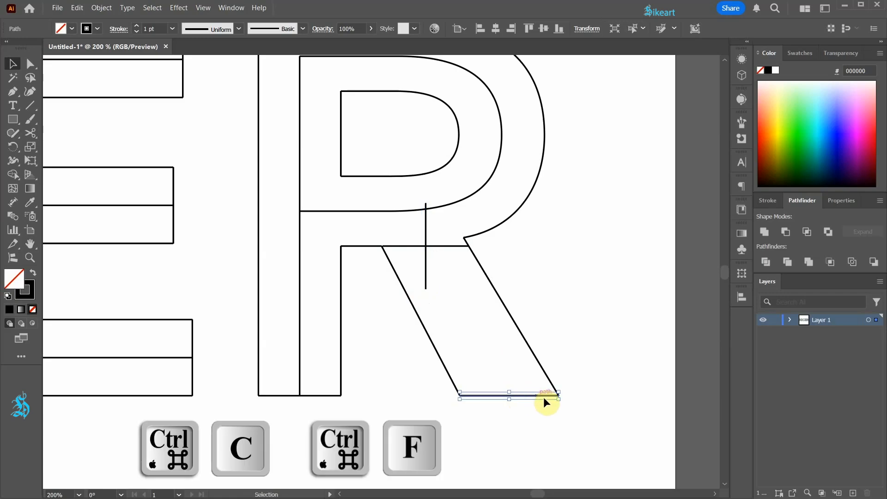
key("shift")
left_click_drag(563, 405, 521, 323)
left_click(580, 355)
Draw a straight Pen line through the R's leg from the lower cross's centre to the upper cross's centre
key("p")
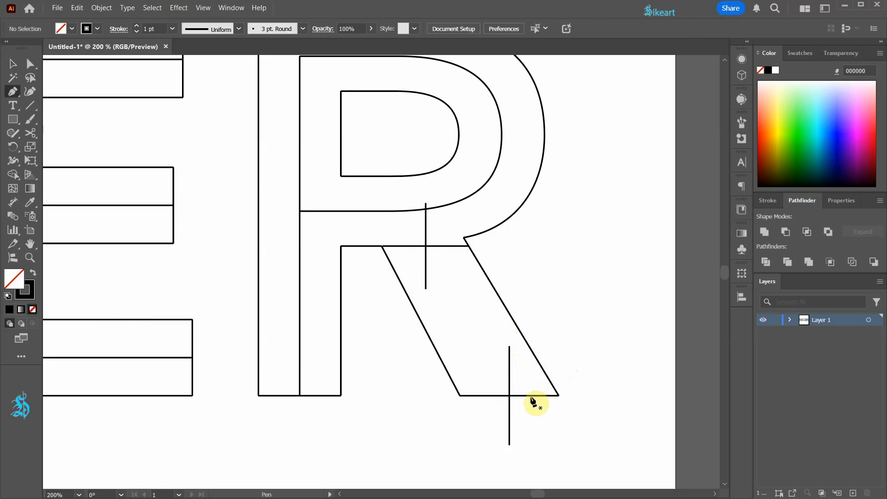
left_click(509, 396)
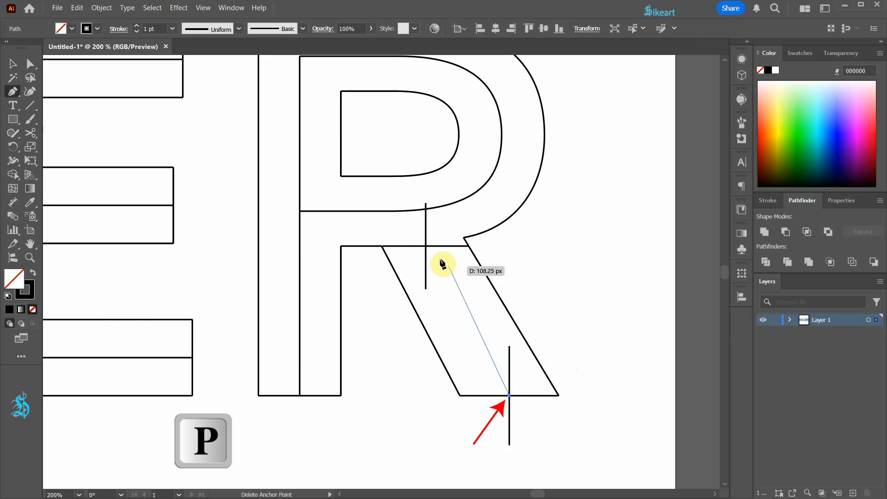
left_click(427, 248)
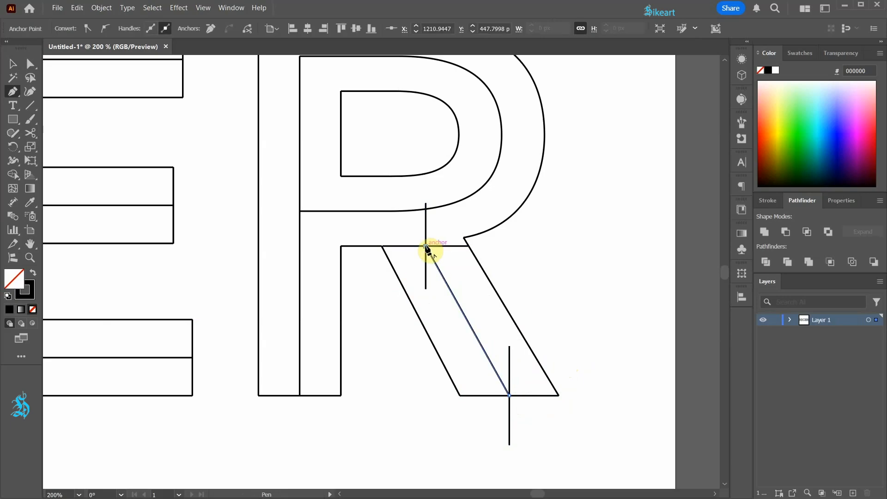
Extend the upper end of the centre line in the R's leg to the centre line of its bowl
key("a")
left_click(456, 264)
left_click_drag(426, 248, 407, 212)
left_click(551, 231)
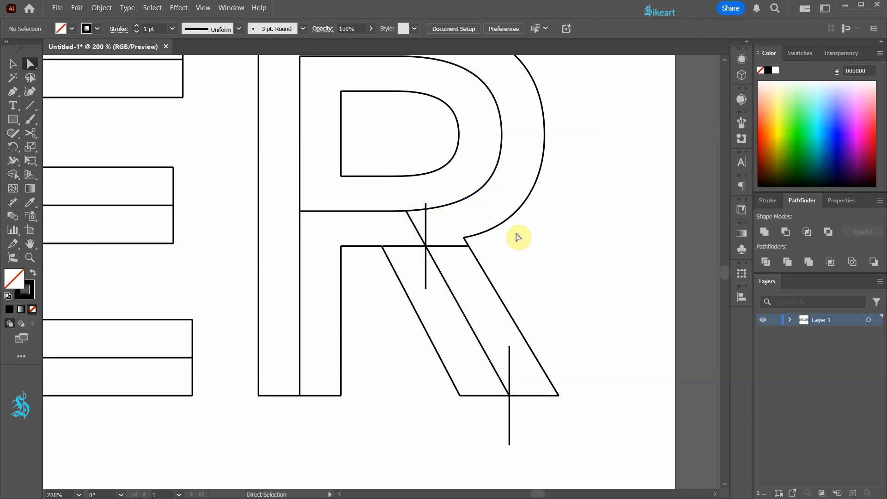
Delete the two guide crosses at the top and bottom of the R's leg
left_click(447, 246)
left_click(426, 231, "shift")
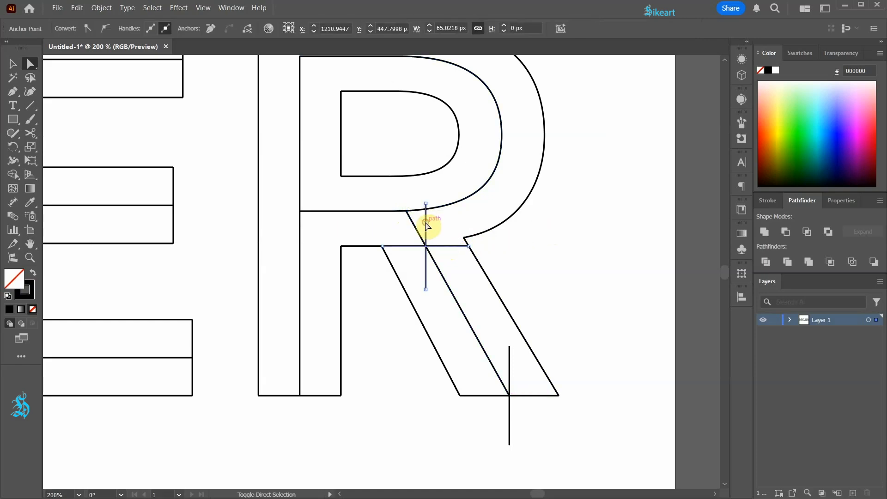
left_click(509, 370, "shift")
key("Delete")
key("ctrl+0")
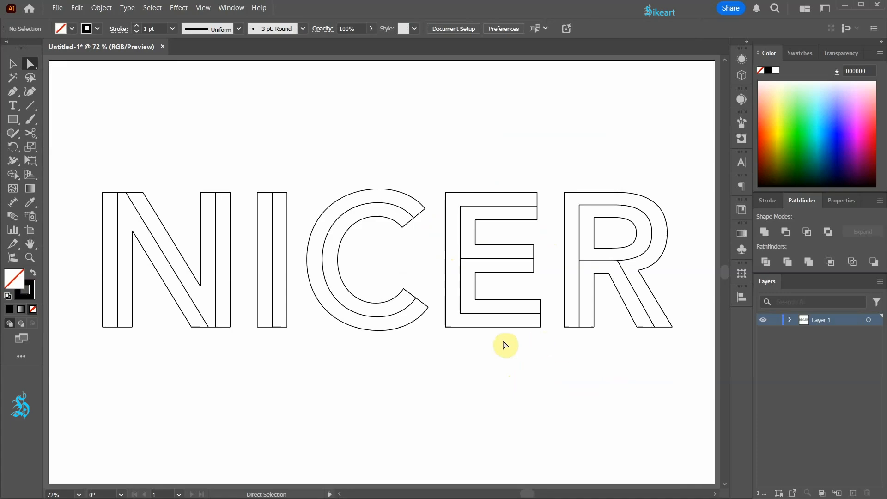
Select the centre lines of all five letters in NICER and colour their strokes red
left_click(118, 252, "shift")
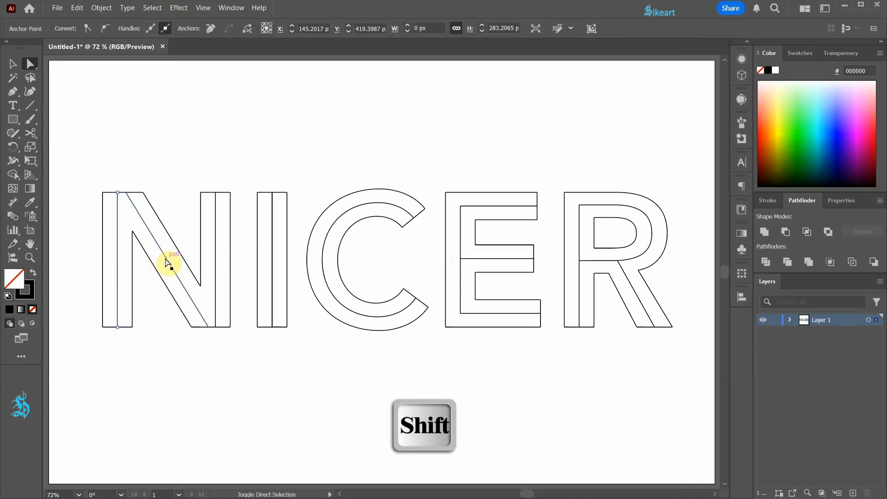
left_click(166, 259, "shift")
left_click(216, 269, "shift")
left_click(272, 259, "shift")
left_click(322, 259, "shift")
left_click(479, 259, "shift")
left_click(501, 206, "shift")
left_click(579, 291, "shift")
left_click(596, 260, "shift")
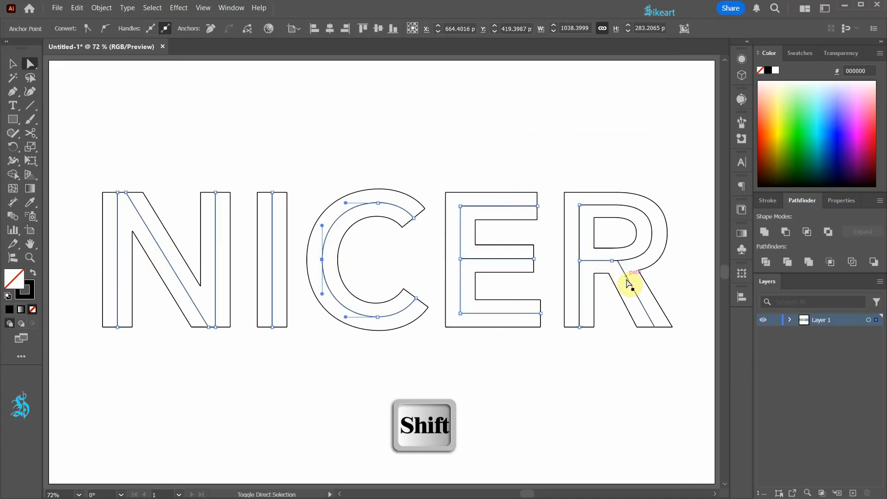
left_click(628, 283, "shift")
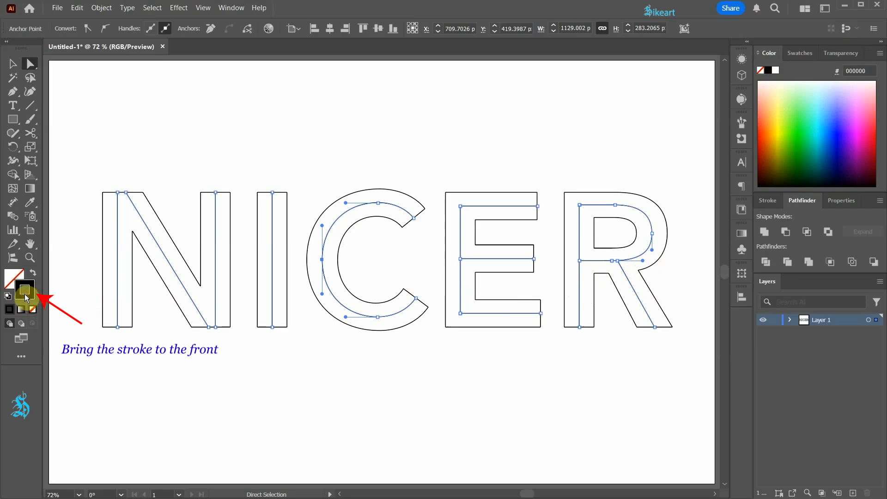
left_click(804, 53)
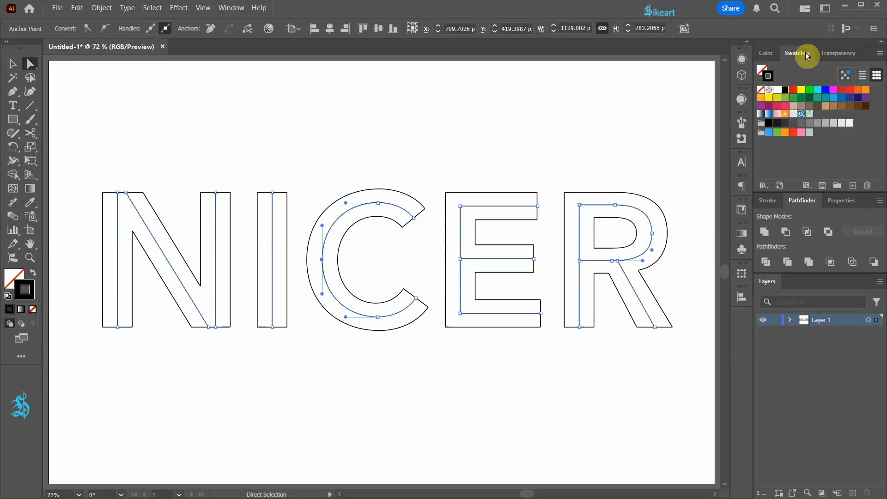
left_click(794, 90)
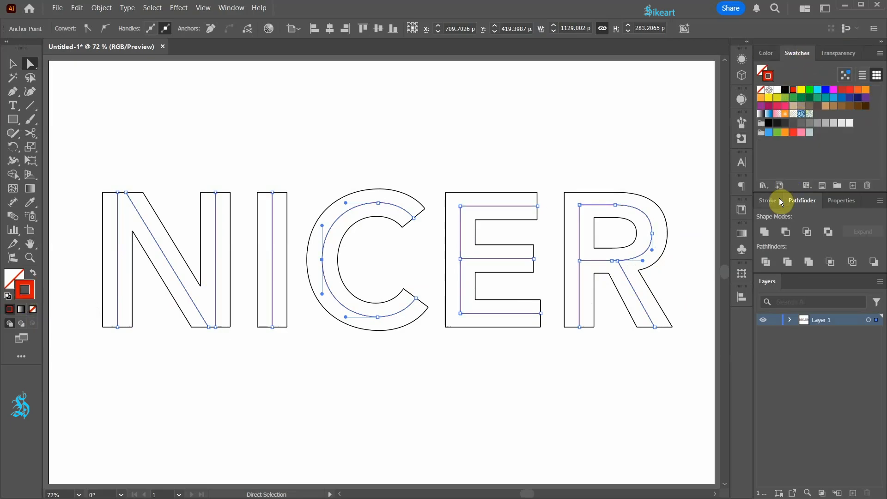
Turn the selected centre lines' strokes into dashed lines with a 12 pt dash, and deselect them
left_click(769, 202)
left_click(761, 284)
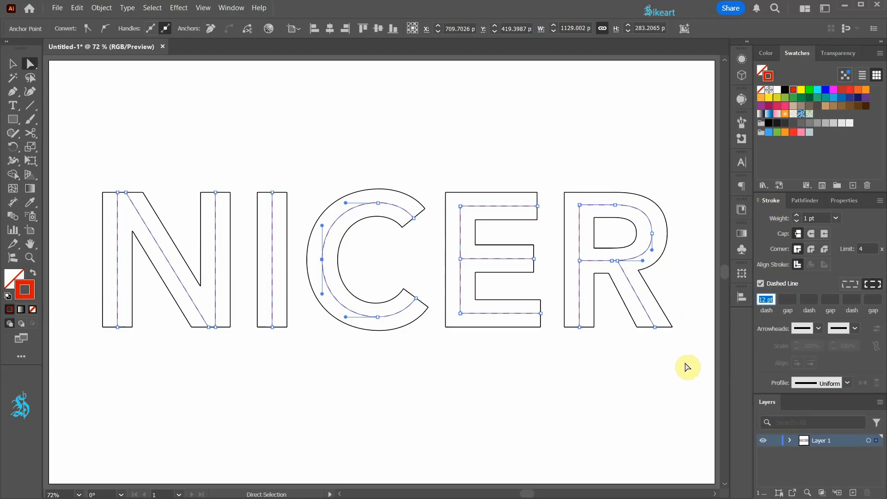
left_click(678, 416)
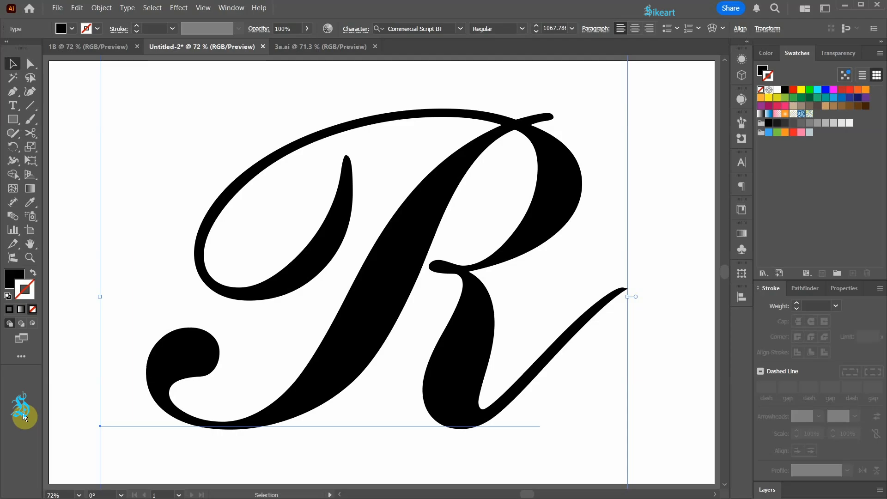
Convert the script letter R to outlines and ungroup the result
right_click(401, 116)
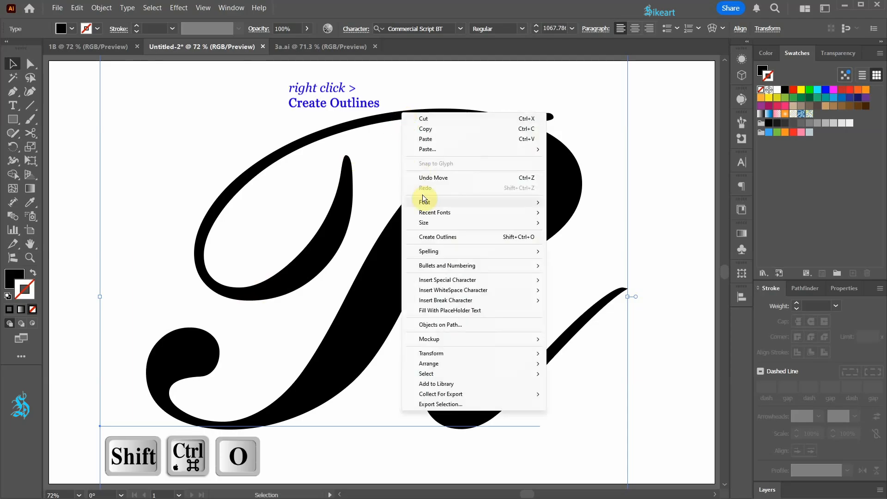
left_click(441, 237)
right_click(415, 113)
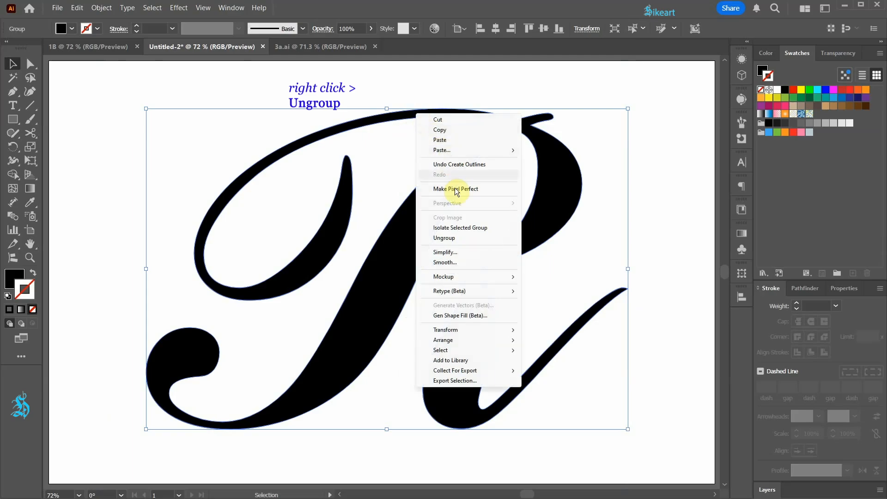
left_click(460, 239)
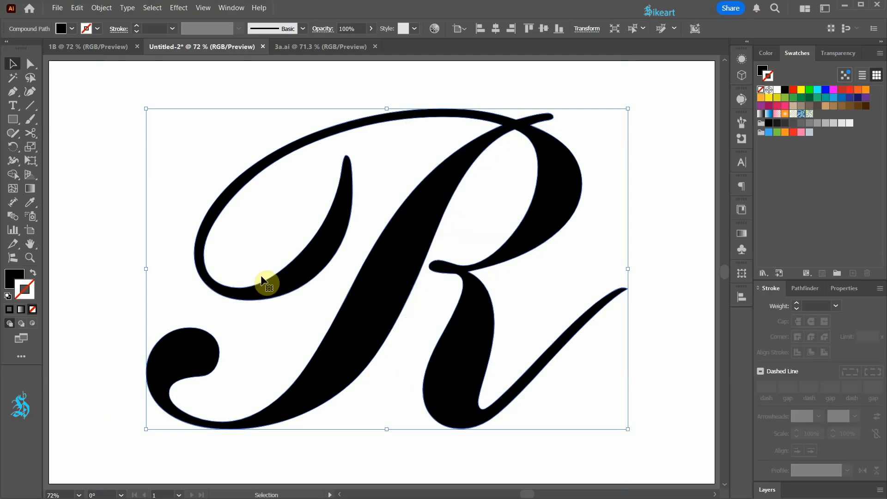
Swap the script R's black fill to its stroke and release its compound path
left_click(31, 273)
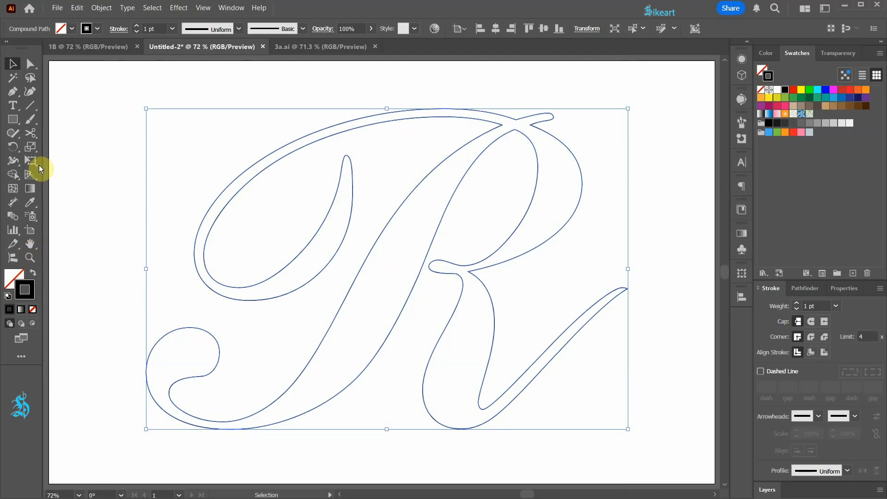
left_click(101, 8)
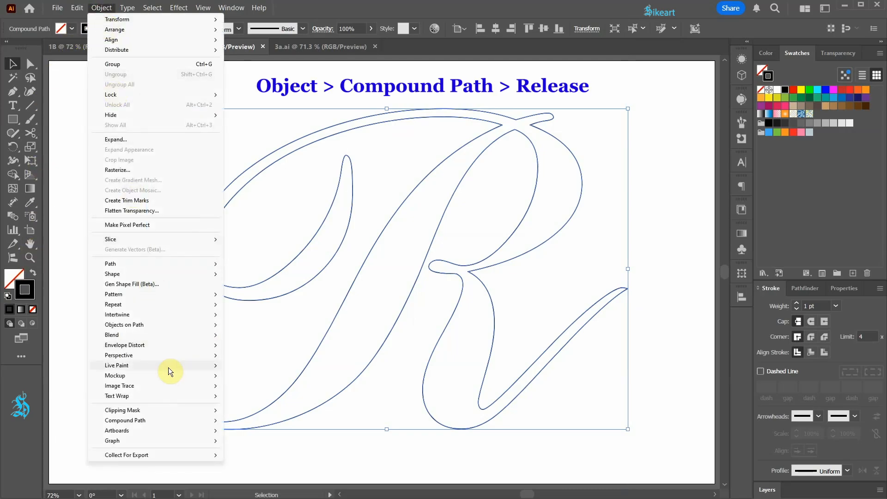
mouse_move(174, 422)
left_click(245, 431)
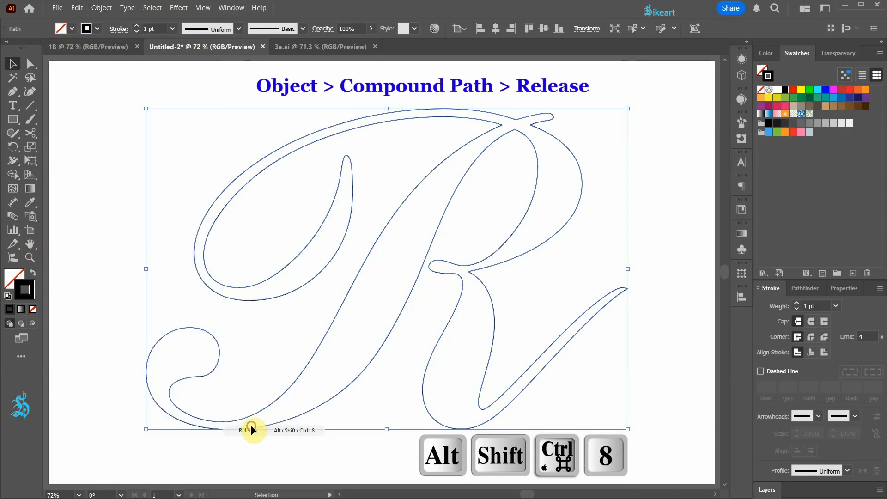
Cut the R's outline with the Scissors tool on both sides of the pointed tip inside the large swash
key("c")
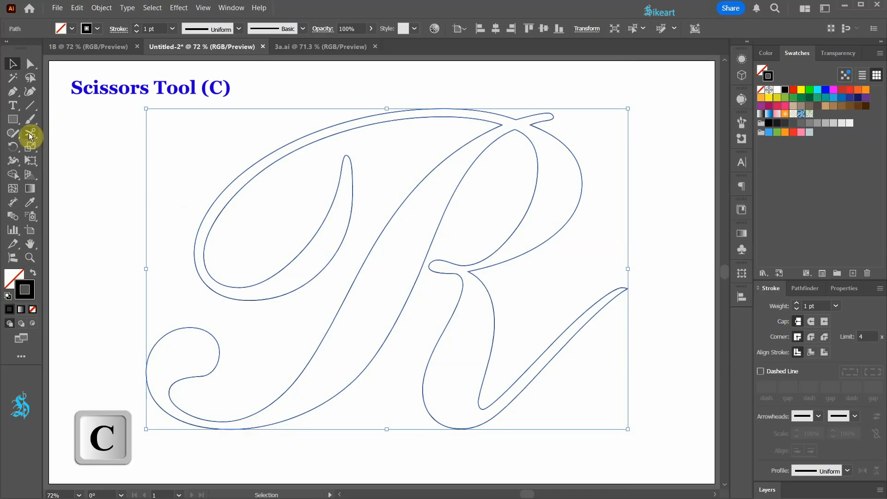
left_click(31, 136)
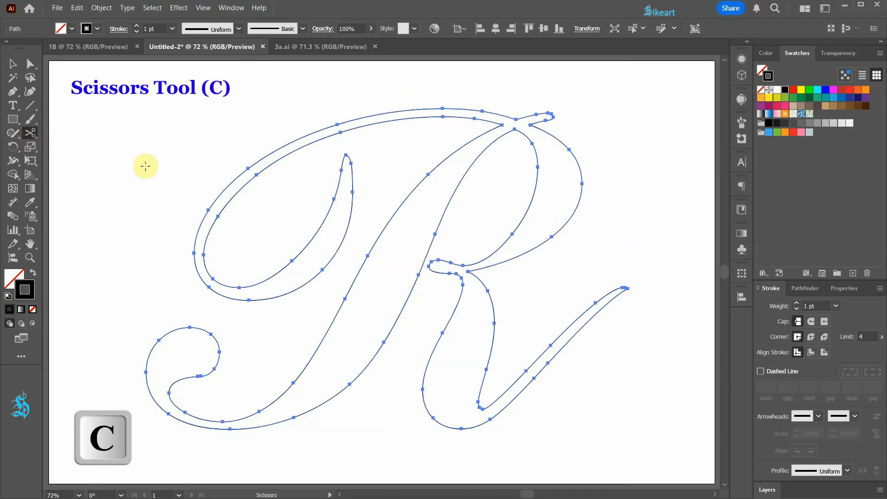
left_click(341, 171)
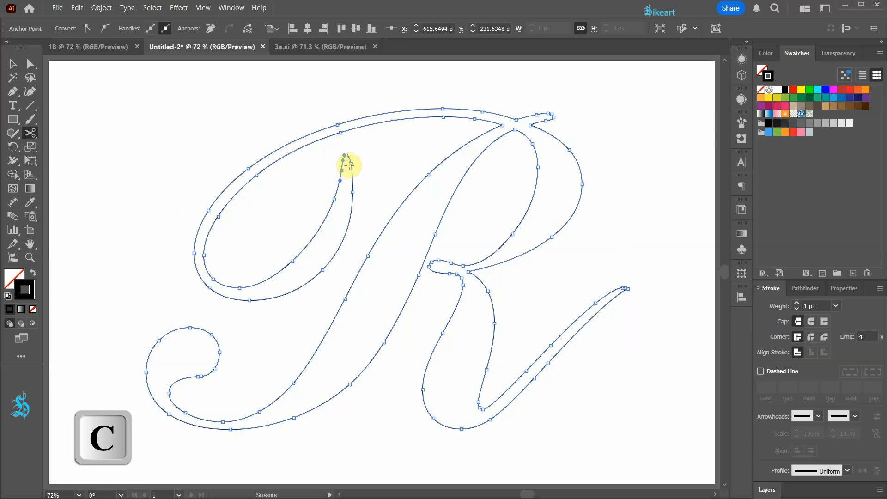
left_click(351, 163)
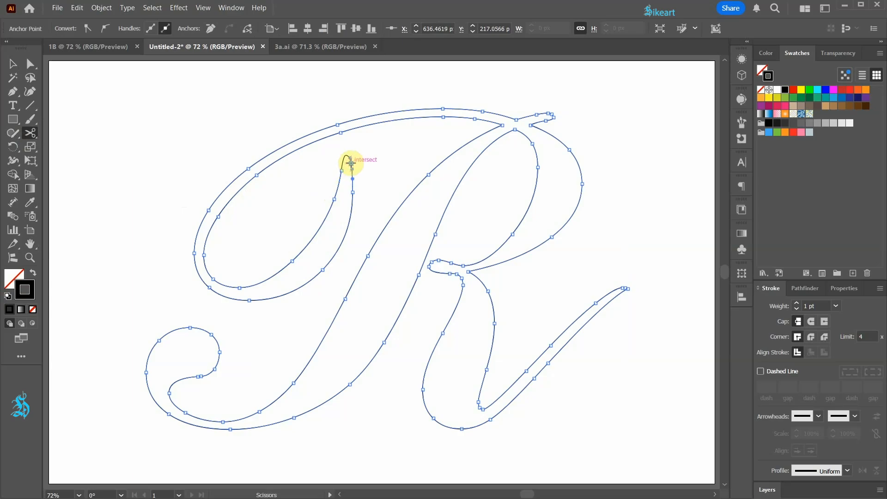
Cut the outline at the four corner anchors of the upper crossing and at the tip of the short stroke beside it
left_click(502, 125)
left_click(516, 119)
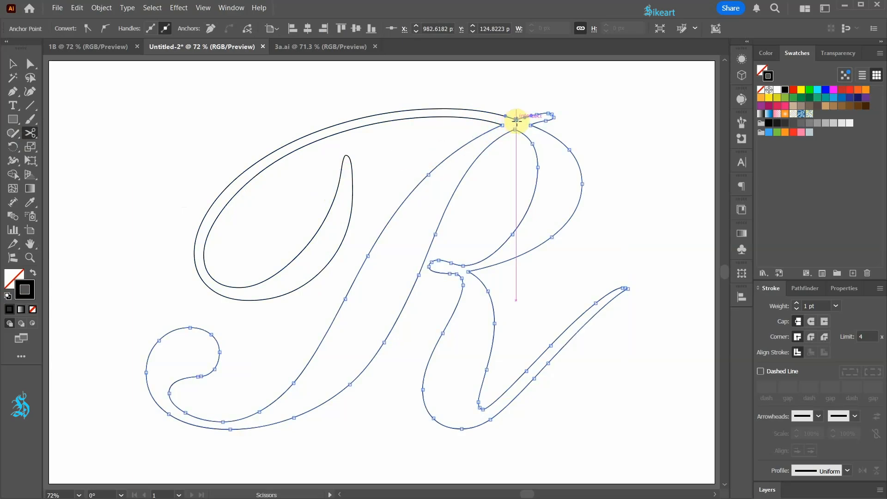
left_click(531, 125)
left_click(515, 129)
left_click(549, 114)
left_click(553, 117)
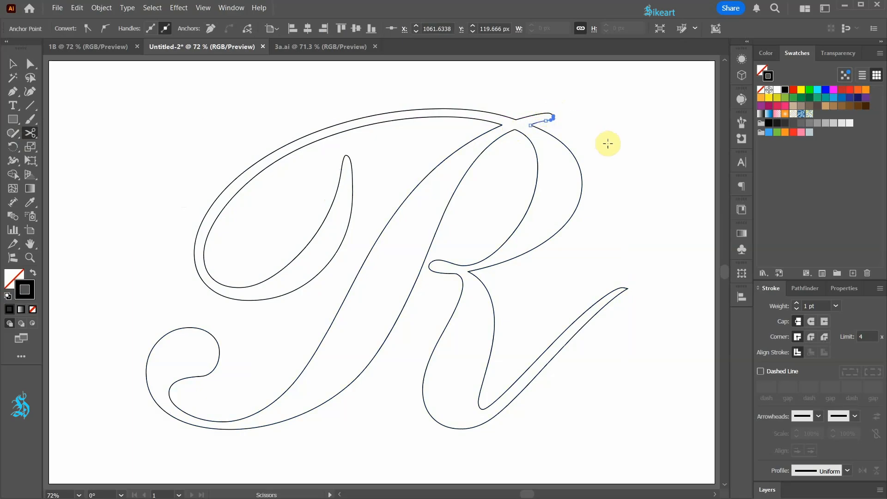
Cut the outline where the bowl meets the leg, at the small loop there, and at the tip of the leg's tail
left_click(470, 272)
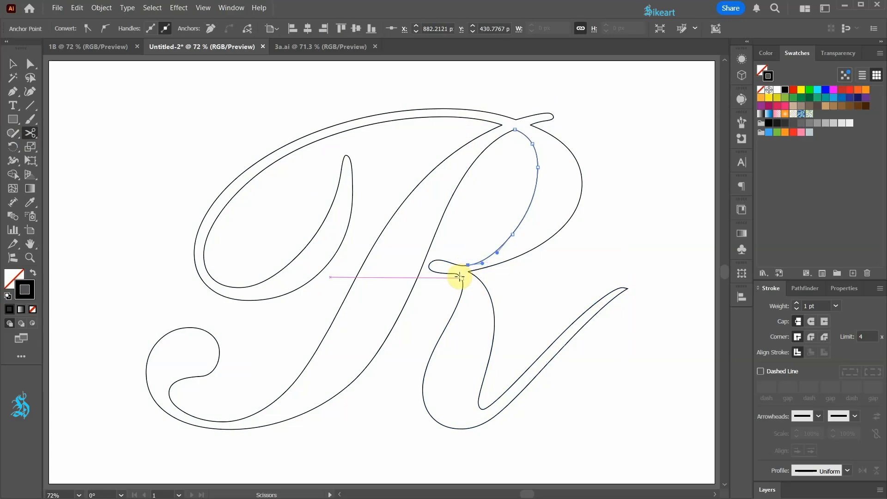
left_click(459, 276)
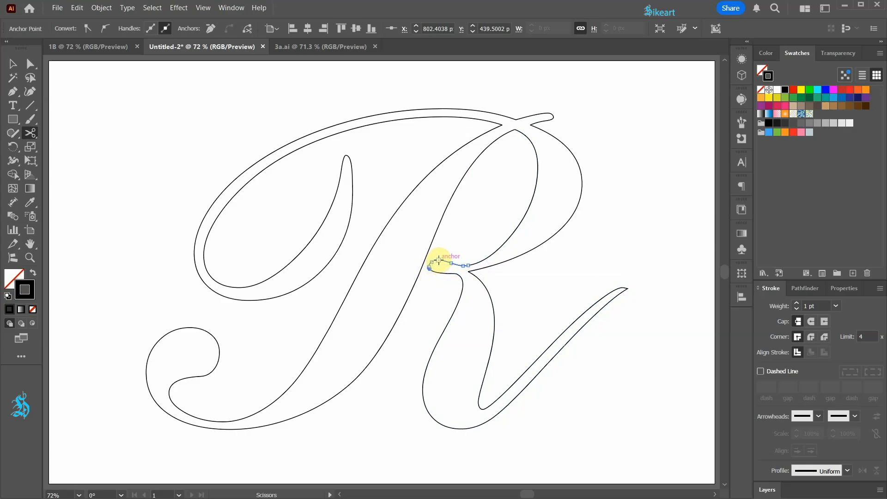
left_click(618, 289)
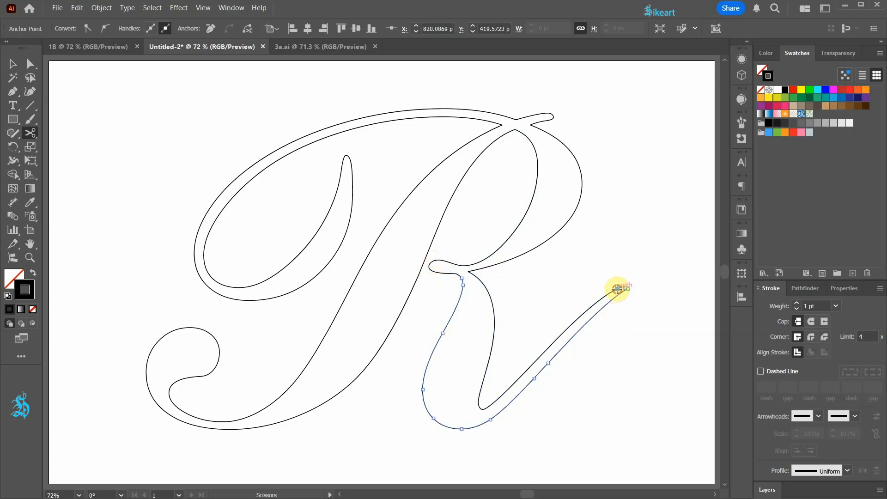
scroll(620, 294, "up", 3)
scroll(637, 284, "down", 3)
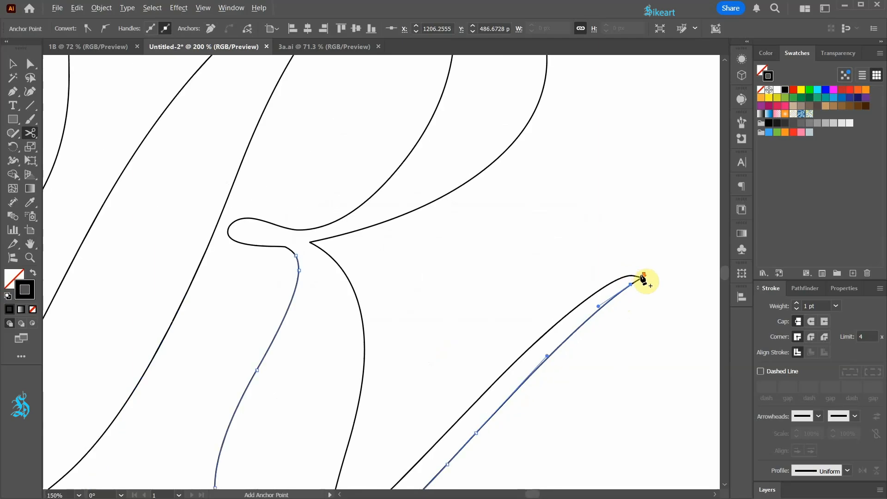
Cut the outline at the inner end and the top of the stem's lower curl
left_click(198, 376)
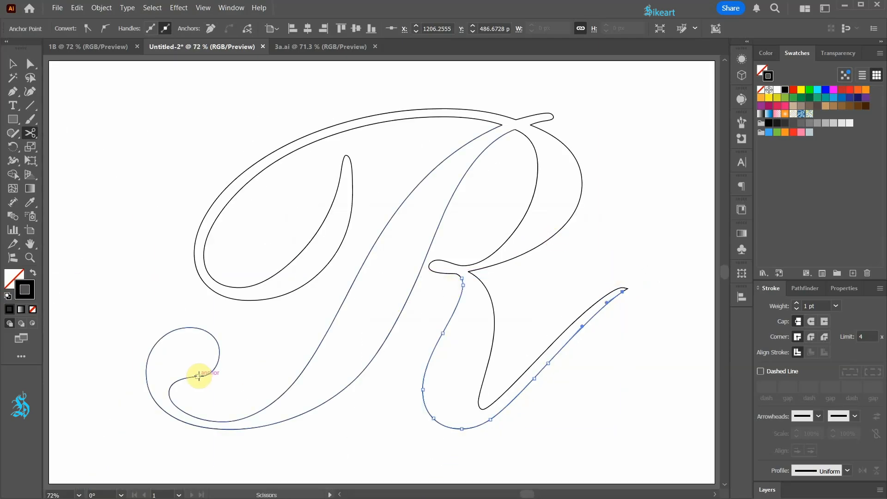
left_click(193, 328)
key("v")
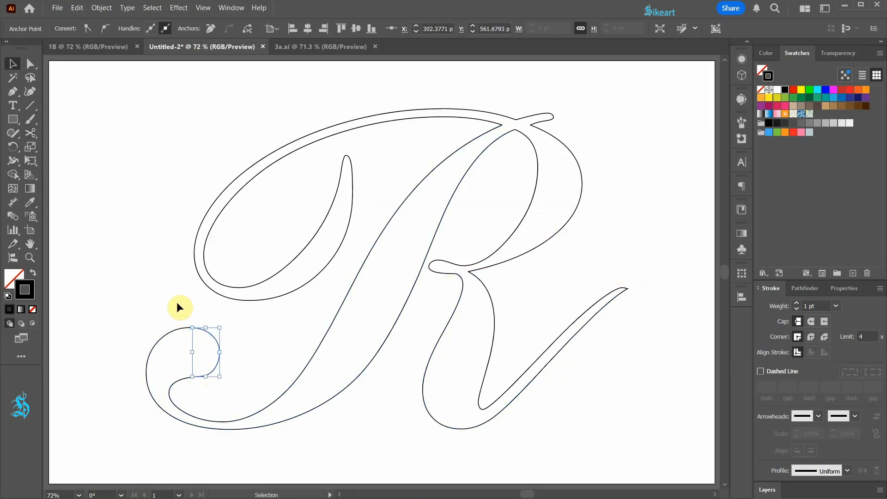
Blend the outer and inner edges of the large swash, and blend the two edges of the main stem
left_click(177, 303)
left_click(232, 286, "shift")
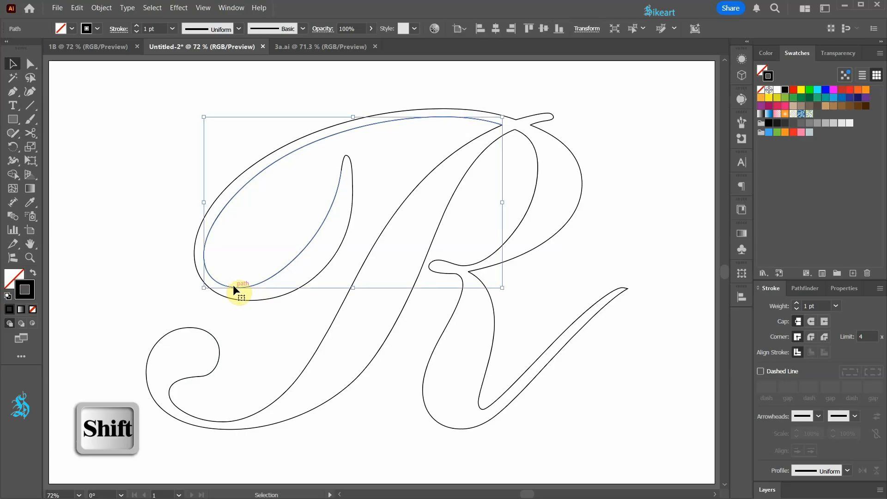
key("ctrl+alt+b")
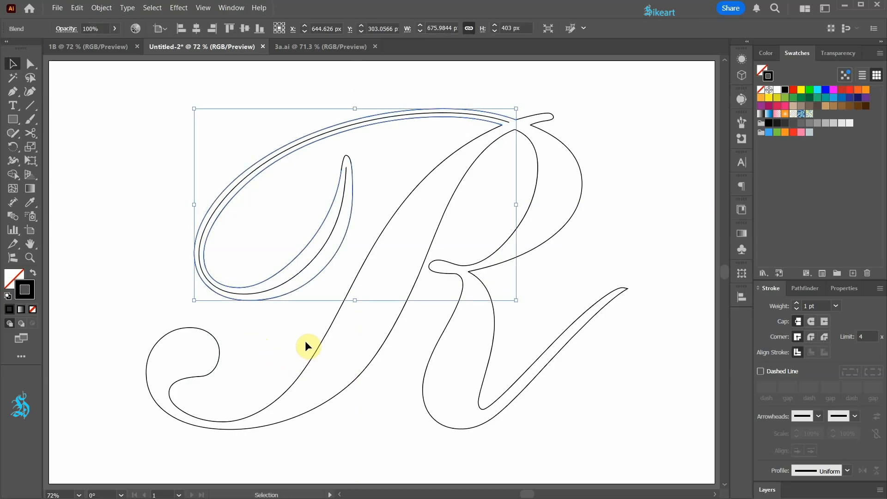
left_click(367, 262)
left_click(412, 291, "shift")
key("ctrl+alt+b")
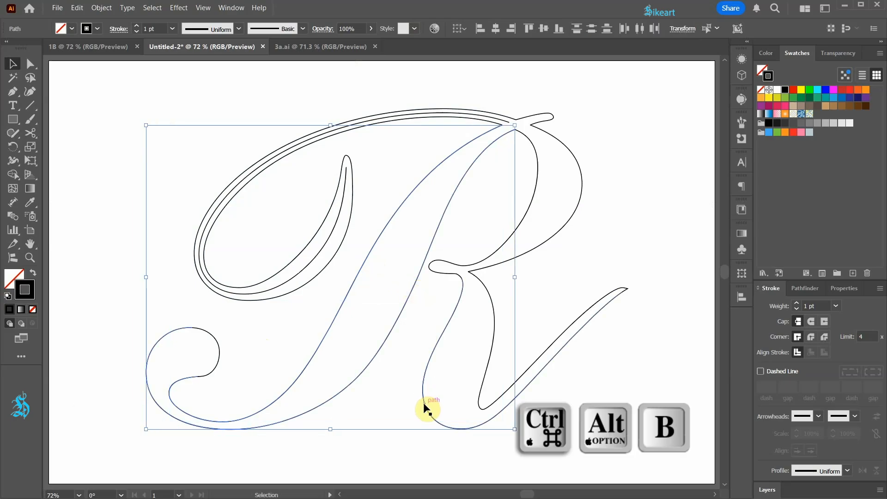
Blend the inner and outer edges of the R's bowl, and blend the two edges of its leg
left_click(535, 193)
left_click(581, 175, "shift")
key("ctrl+alt+b")
left_click(448, 322)
left_click(489, 362, "shift")
key("ctrl+alt+b")
Blend the edges of the short stroke at the upper crossing and the edges of the small loop between bowl and leg
scroll(551, 115, "up", 4)
left_click(502, 110)
left_click(523, 137, "shift")
key("ctrl+alt+b")
scroll(450, 278, "up", 3)
left_click(438, 234)
left_click(440, 265, "shift")
key("ctrl+alt+b")
key("ctrl+0")
left_click(601, 436)
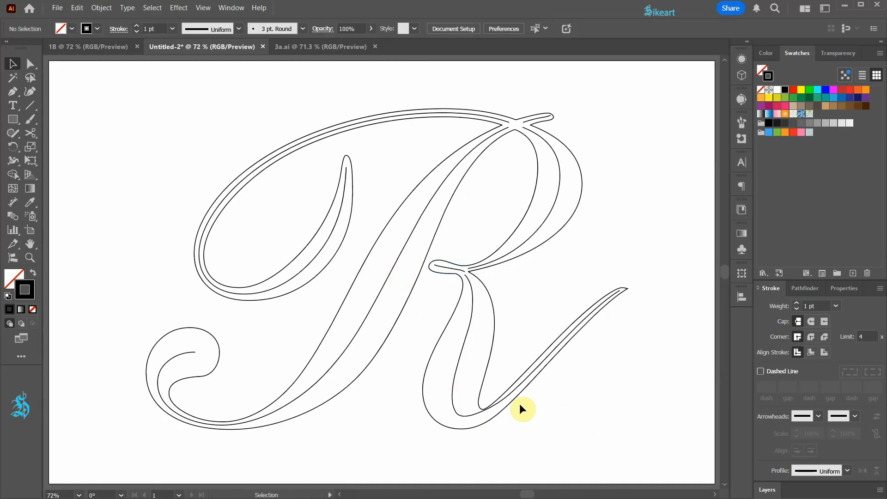
Expand all the artwork of the R with only the Object option, and ungroup everything
key("ctrl+a")
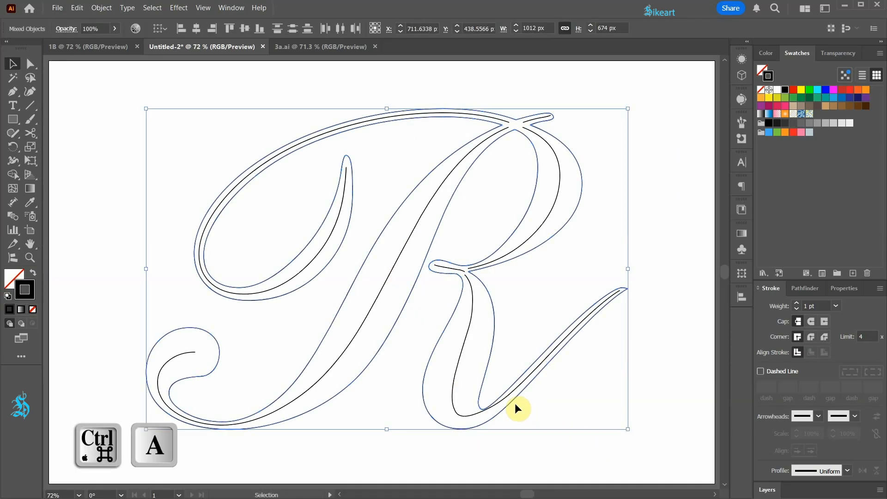
left_click(102, 8)
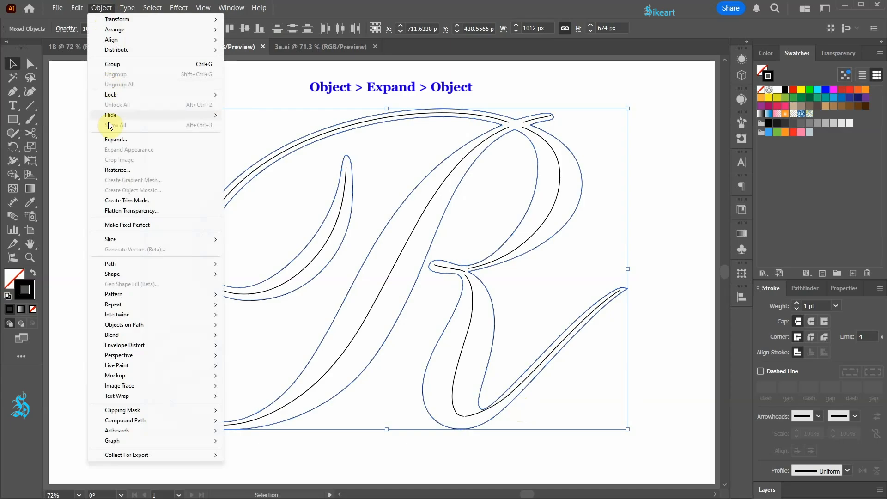
left_click(115, 139)
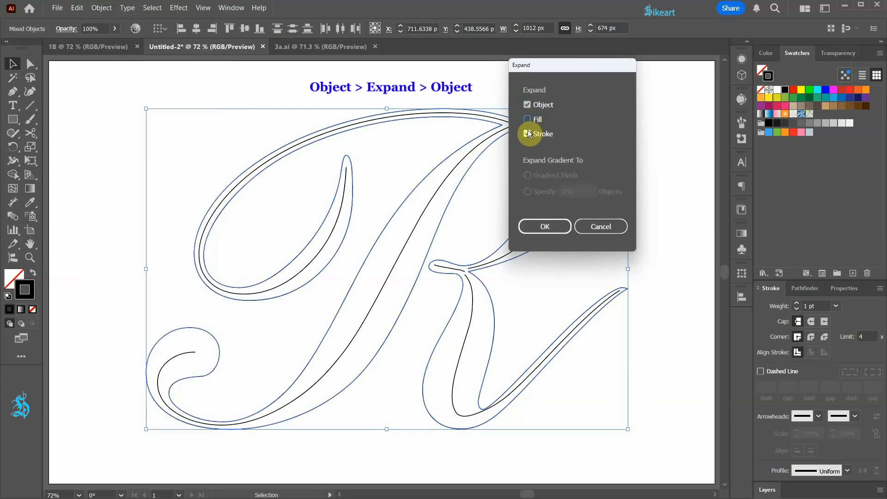
left_click(545, 227)
left_click(102, 8)
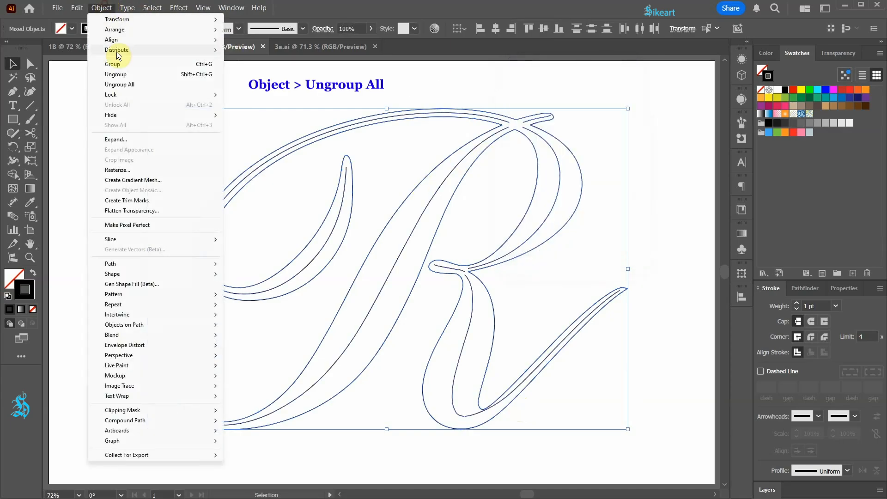
left_click(130, 86)
left_click(516, 434)
Move the anchor of the leg's centre line beside the inner bend about 7 px down, towards the middle of the stroke
scroll(516, 434, "up", 4)
left_click(315, 346)
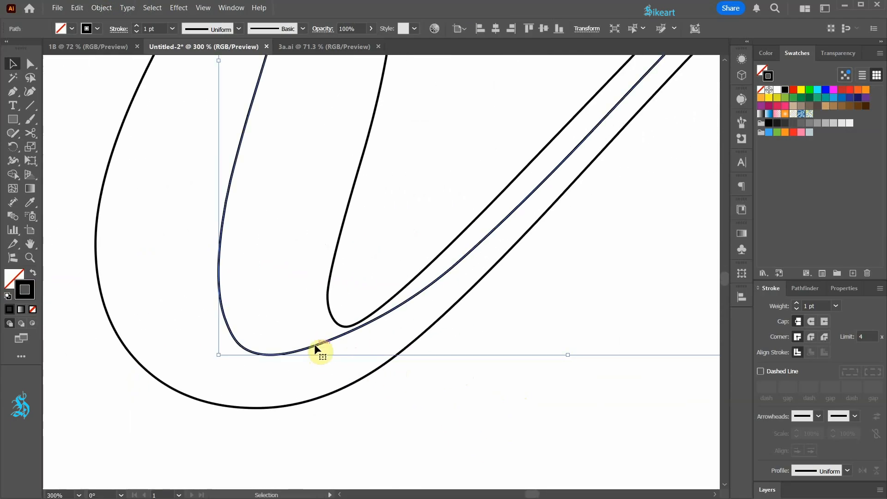
key("a")
left_click(347, 333)
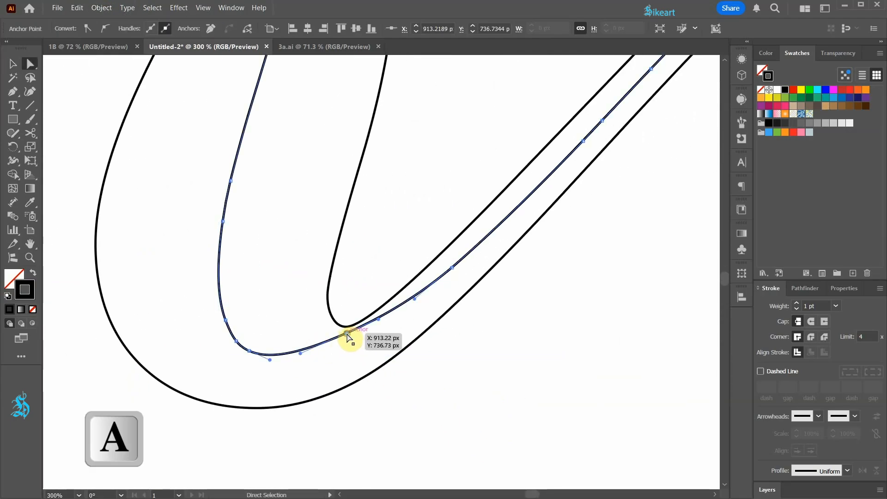
left_click_drag(346, 334, 349, 347)
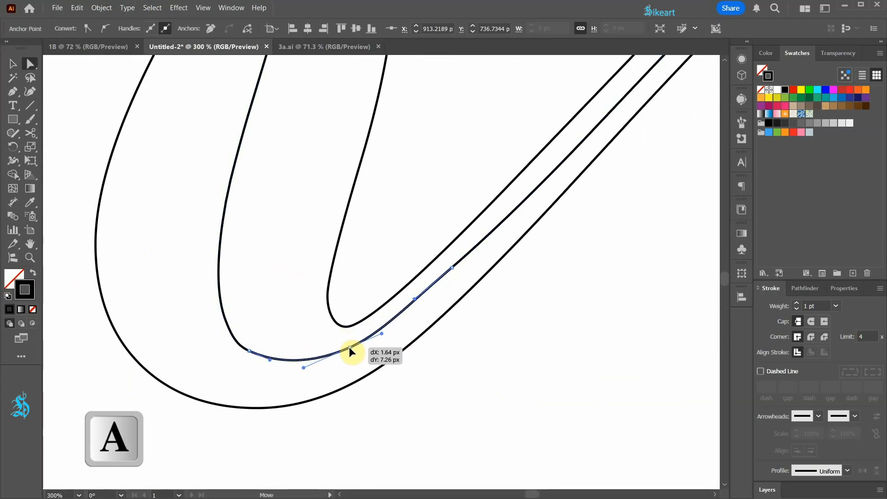
left_click(452, 396)
Extend the end of the leg's centre line to the pointed tip of the leg and adjust its handle to follow the stroke
scroll(594, 222, "up", 5)
left_click_drag(426, 217, 479, 189)
left_click_drag(410, 230, 394, 231)
left_click(517, 276)
scroll(517, 277, "down", 7)
Join the centre lines at the upper crossing: the swash's to the bowl's, and the stem's to the short stroke's
scroll(354, 167, "up", 4)
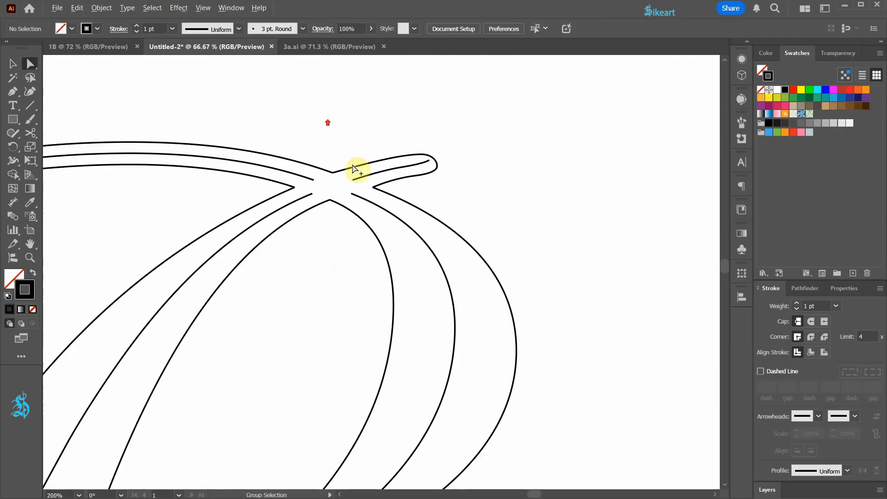
left_click(357, 206)
left_click(301, 185, "shift")
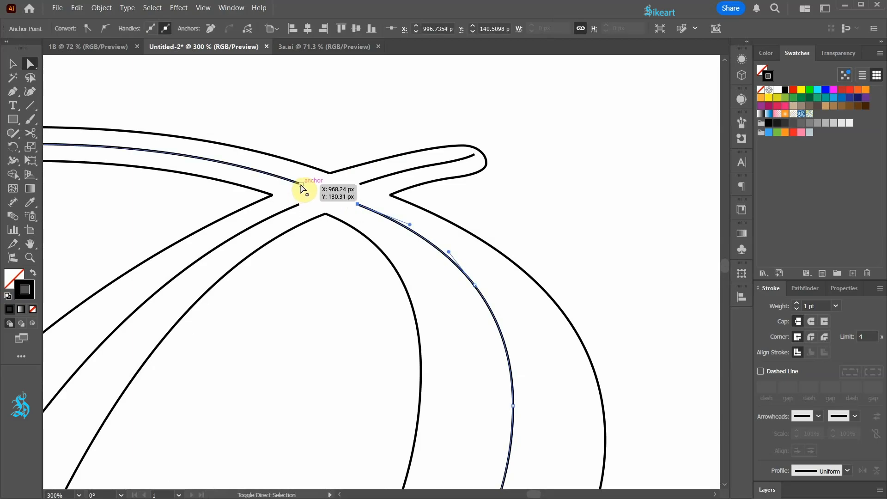
key("ctrl+j")
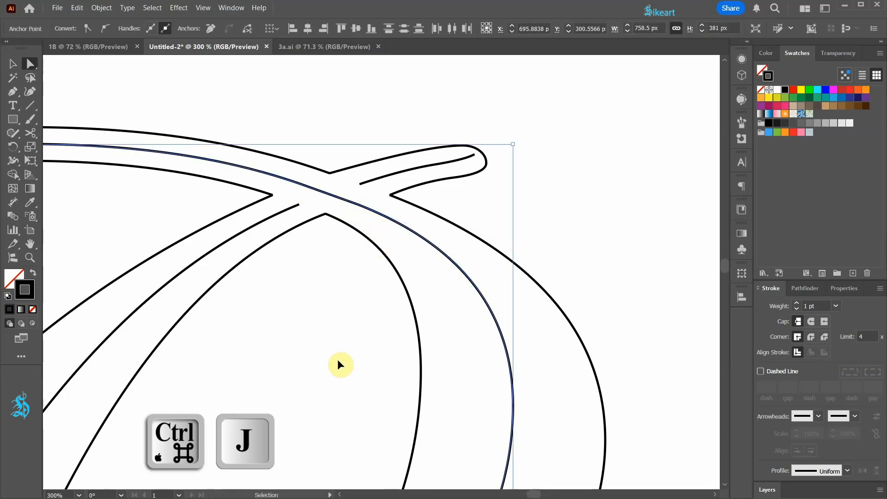
left_click(300, 205)
left_click(361, 184, "shift")
key("ctrl+j")
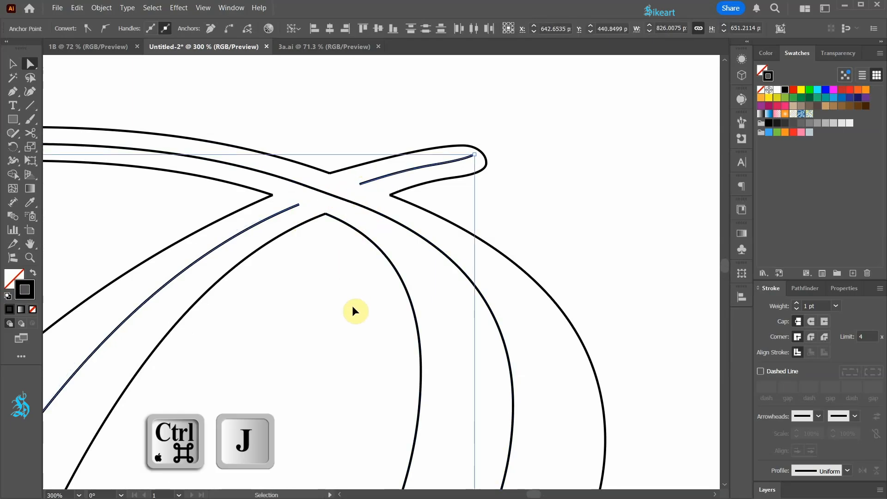
Move the end anchor of the short upper stroke's centre line to the stroke's rounded tip
scroll(475, 157, "up", 3)
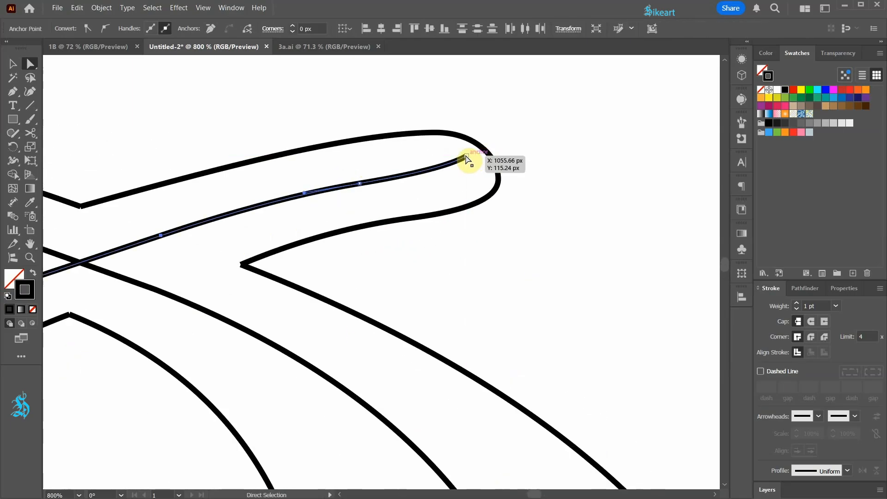
left_click(466, 157)
mouse_move(466, 157)
left_mouse_down()
mouse_move(491, 159)
mouse_move(460, 165)
left_mouse_up()
left_click(523, 162)
scroll(524, 161, "down", 6)
Extend the inner end of the large swash's centre line up to the swash's rounded tip
scroll(327, 184, "up", 3)
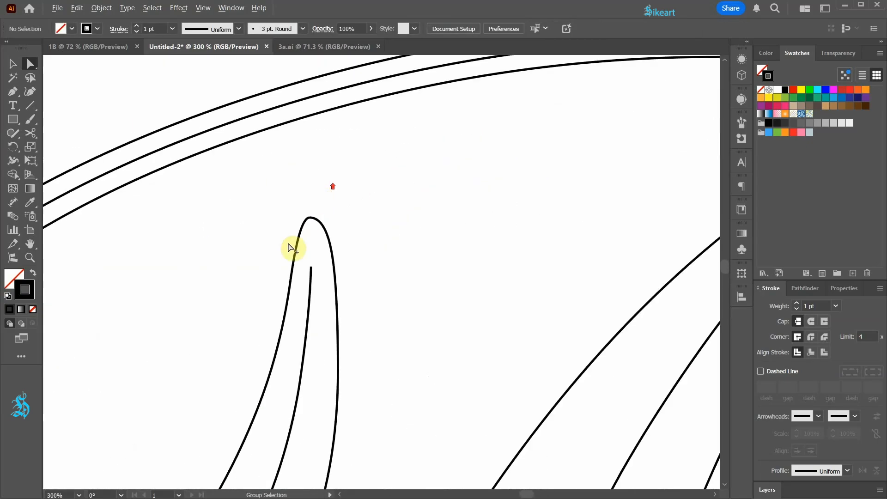
scroll(290, 247, "up", 1)
left_click_drag(319, 277, 317, 198)
scroll(231, 337, "down", 3)
Extend the end of the stem's centre line in the lower curl horizontally to the curl's outline
scroll(207, 333, "up", 3)
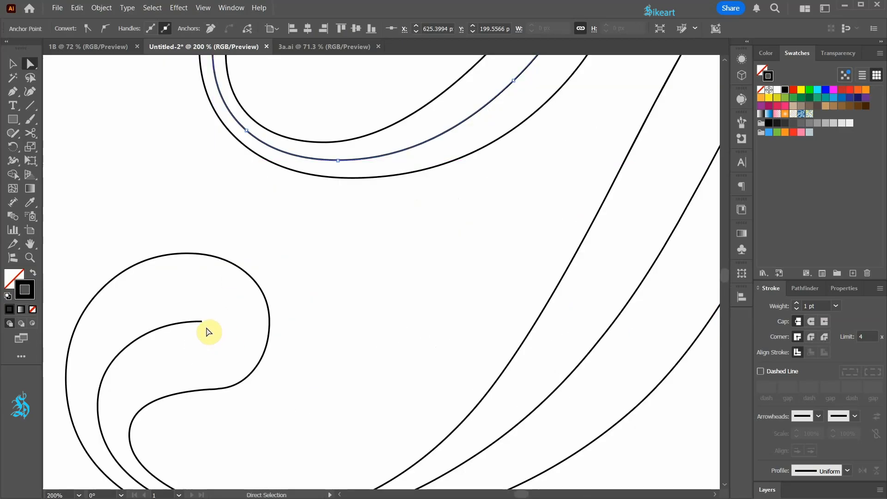
left_click_drag(202, 323, 270, 322)
scroll(208, 321, "up", 5)
scroll(264, 301, "down", 5)
left_click(358, 278)
scroll(365, 273, "down", 4)
Extend the small loop's centre line to the loop's rounded end and delete the surplus anchor at its other end
scroll(407, 247, "up", 3)
scroll(407, 251, "up", 3)
left_click_drag(206, 228, 196, 230)
scroll(345, 265, "up", 1)
key("minus")
left_click(389, 261)
left_click(389, 262)
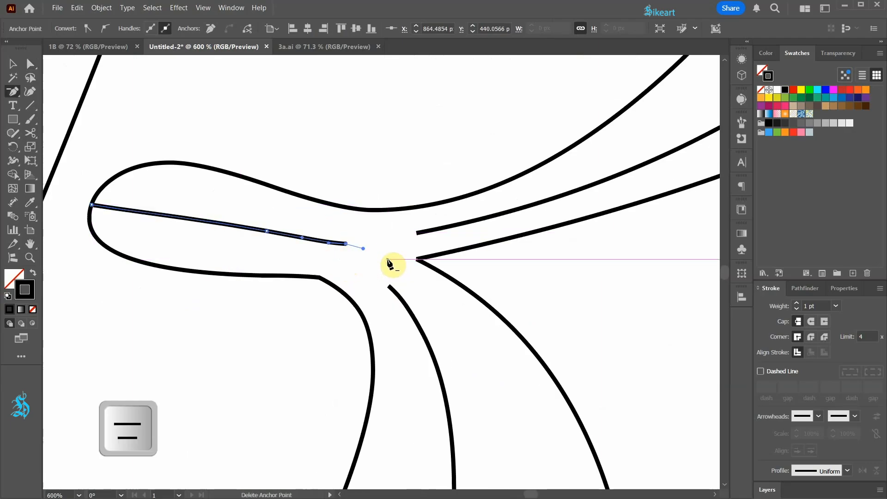
Attach the bowl's and leg's centre lines to the inner end of the small loop's centre line, adjusting the bowl line's handle
key("a")
left_click(418, 232)
left_click_drag(417, 232, 347, 246)
scroll(291, 259, "down", 2)
left_click_drag(464, 223, 452, 241)
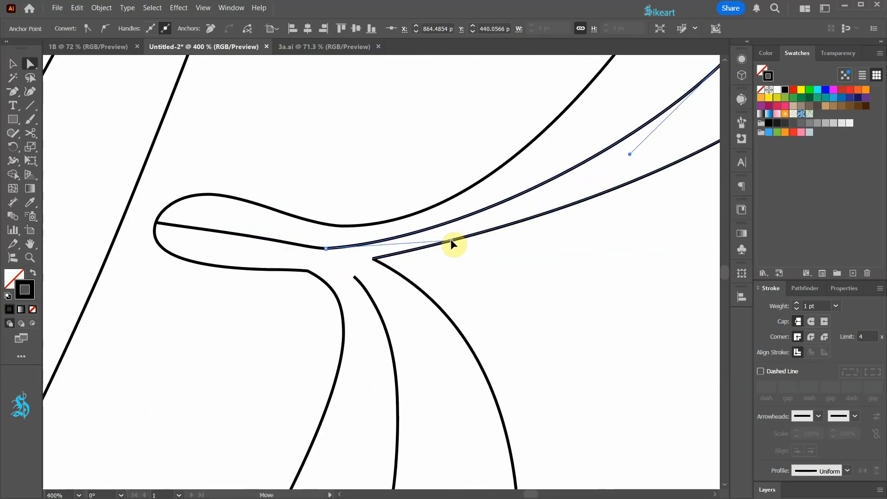
left_click_drag(354, 278, 325, 248)
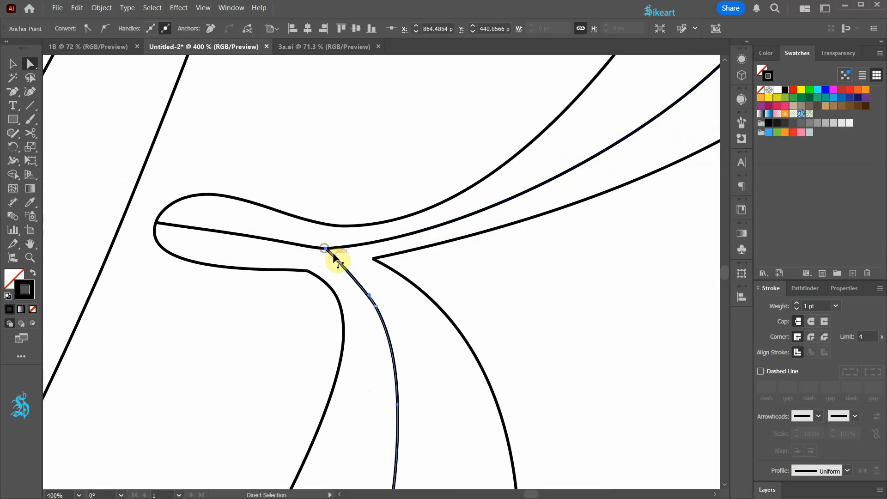
left_click(452, 279)
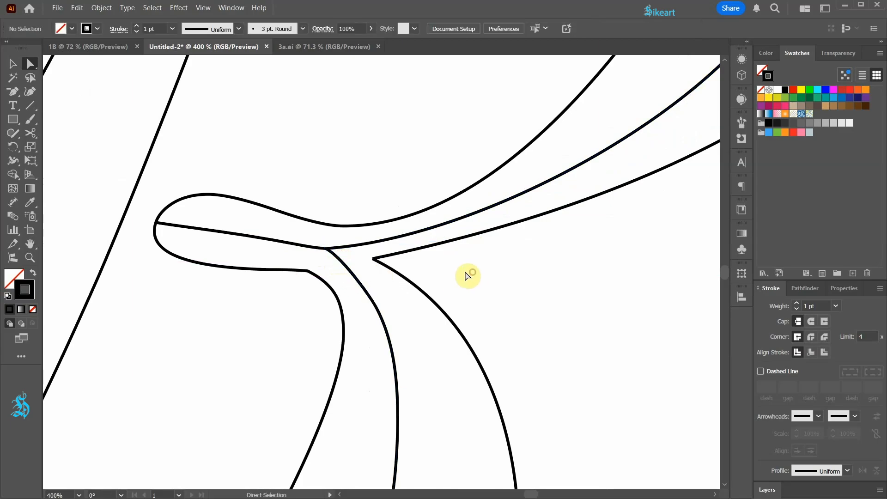
Select all of the R's centre lines and give them a red stroke with a dashed line
key("ctrl+0")
left_click(326, 256)
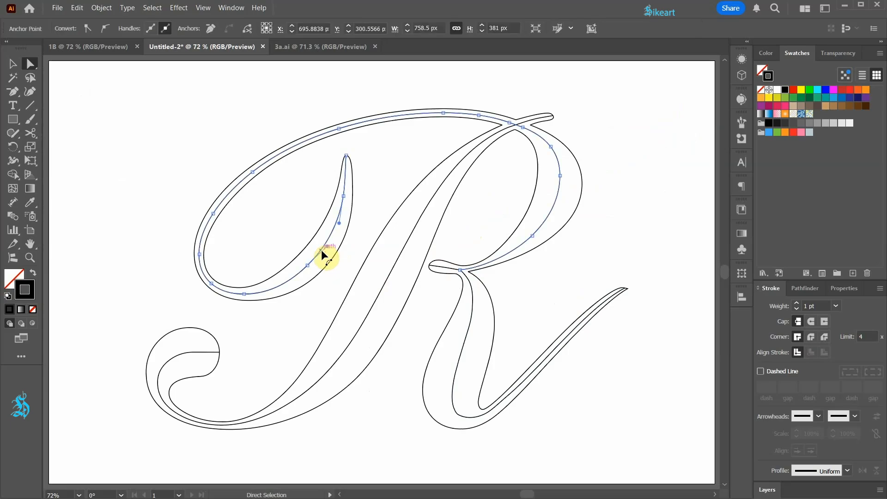
left_click(539, 122, "shift")
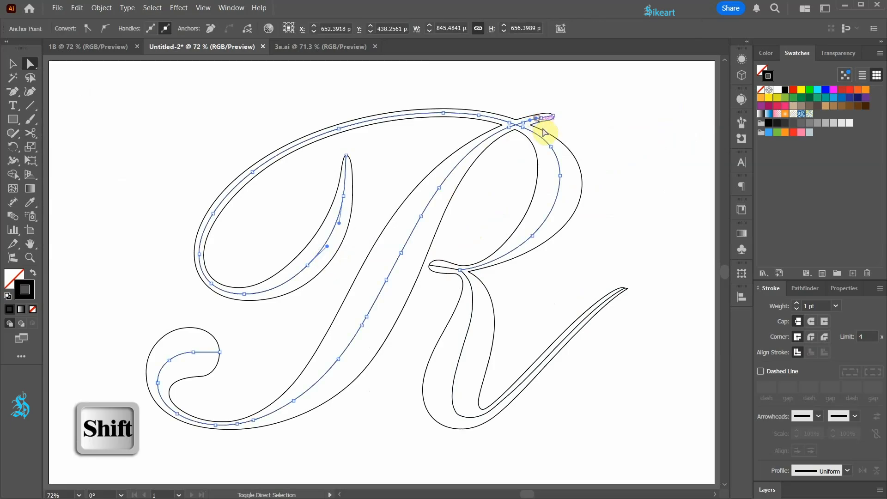
left_click(461, 361, "shift")
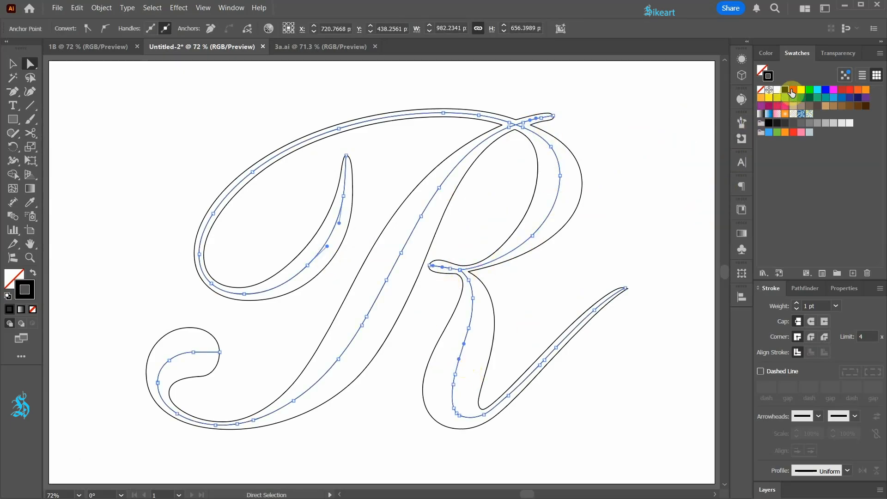
left_click(794, 90)
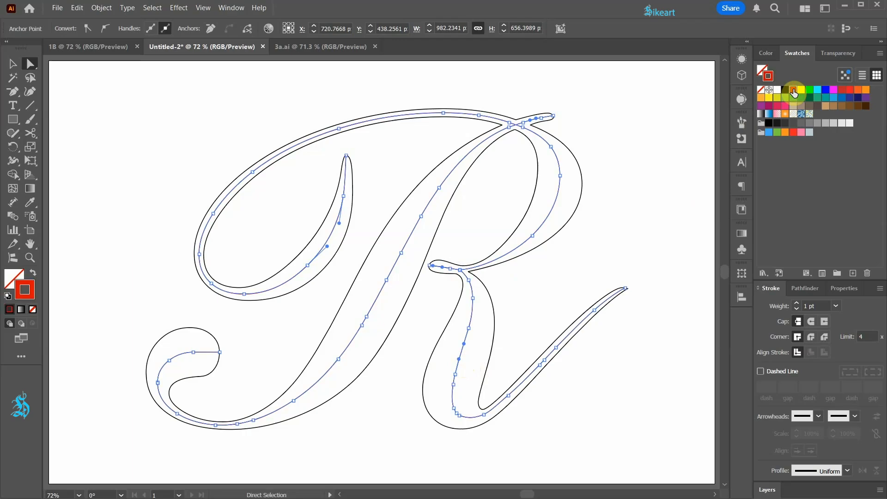
left_click(761, 372)
left_click(673, 379)
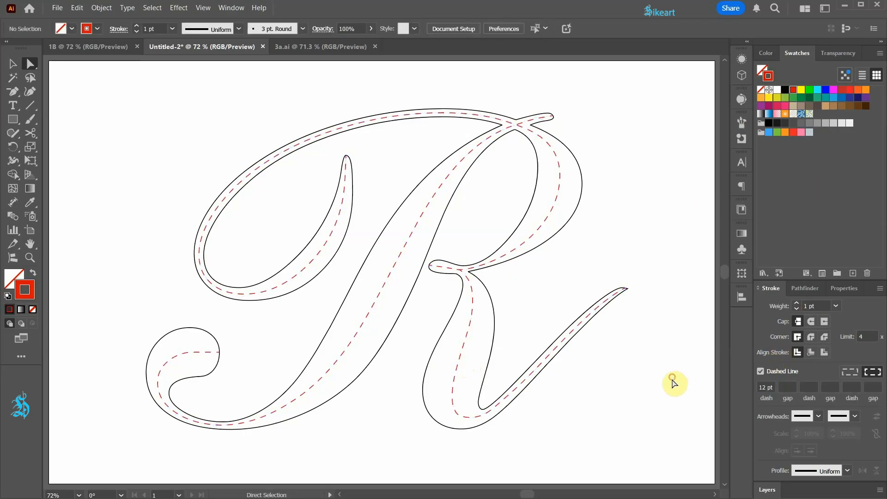